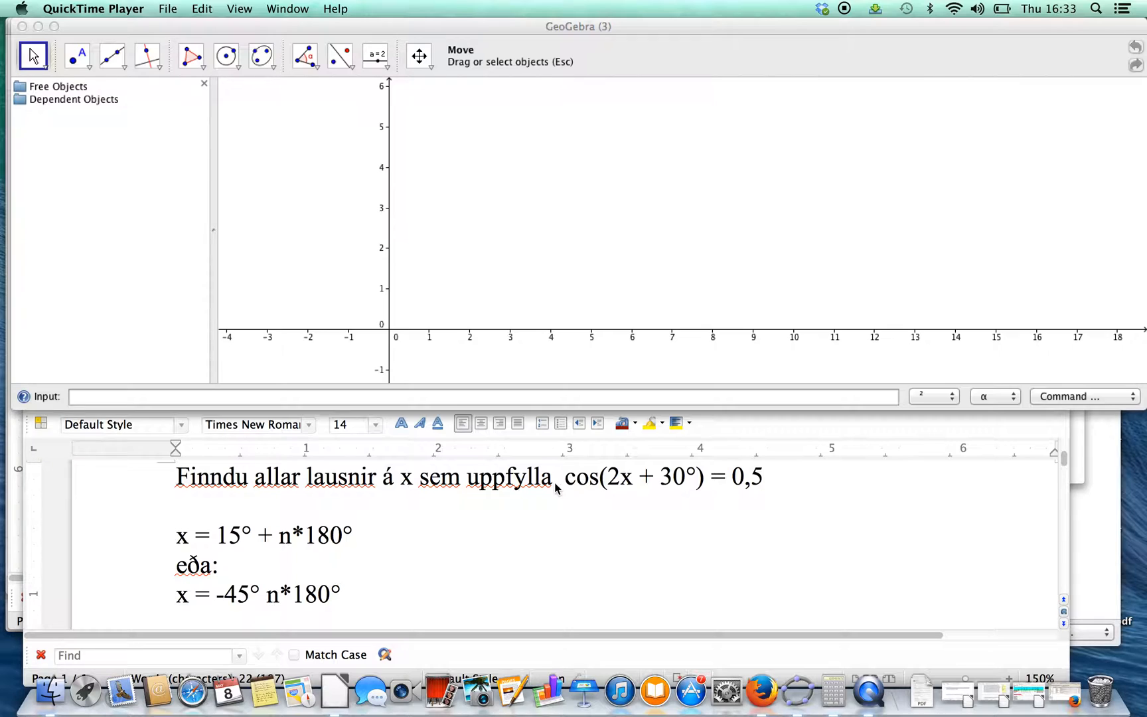
- In the Writer document, write the solution list "x = 15°, 195°, 375°, ....." beside x = 15° + n*180°
left_click_drag(564, 476, 765, 477)
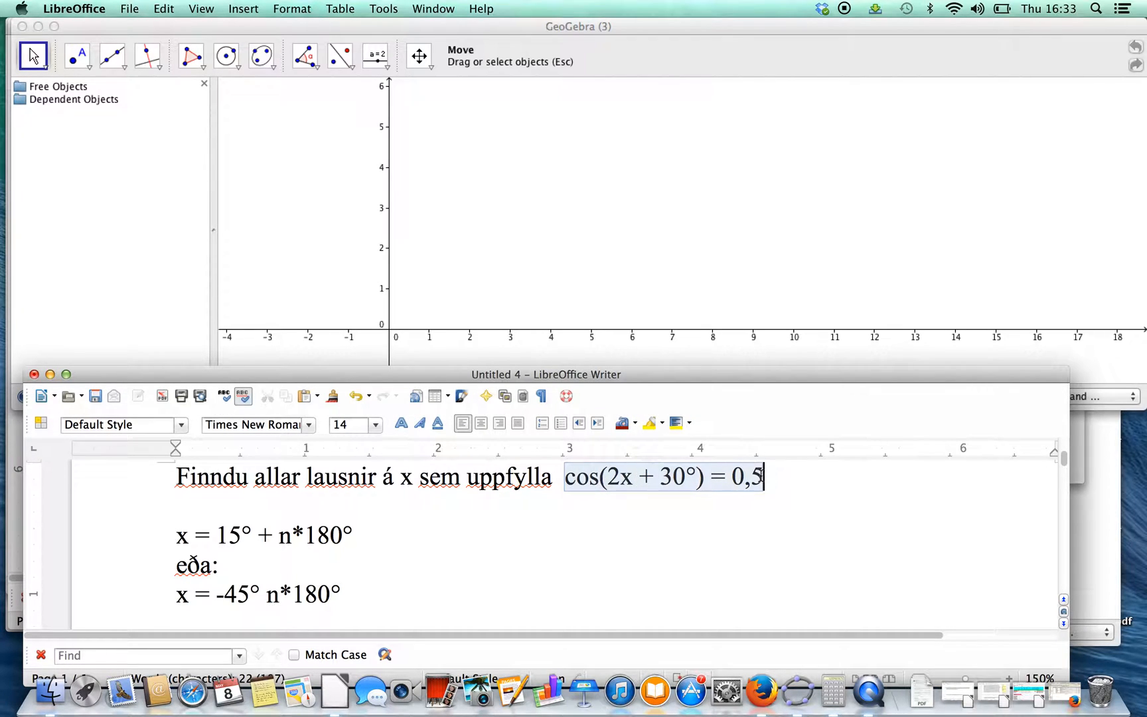
left_click_drag(176, 532, 346, 594)
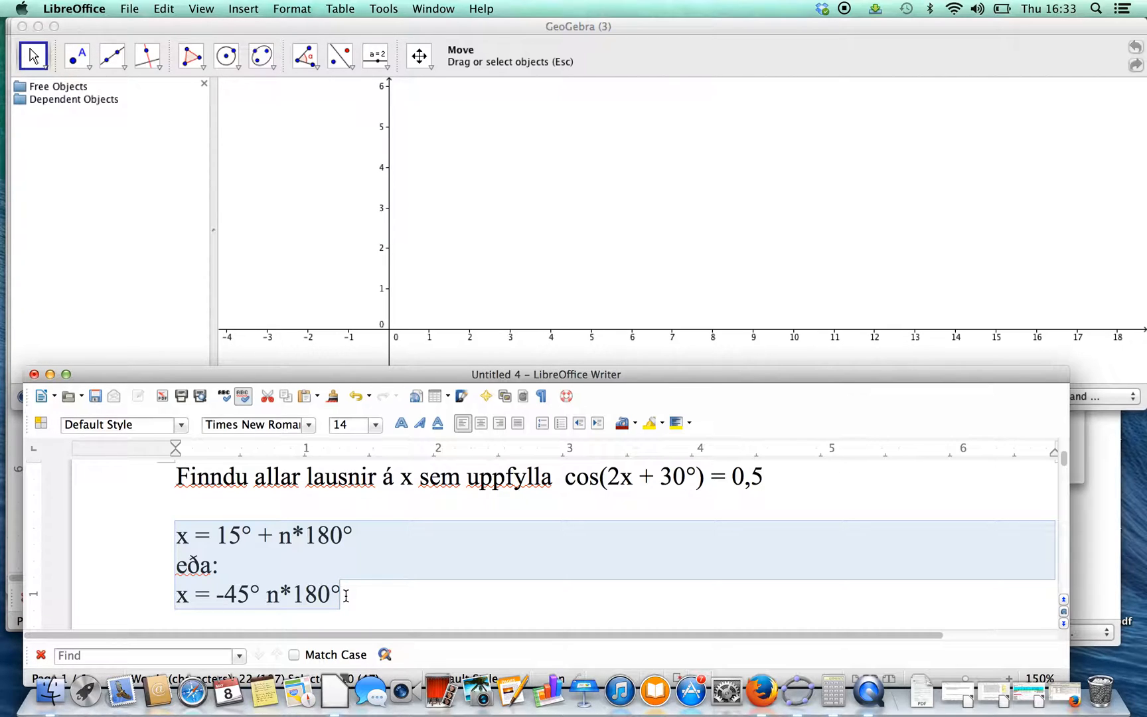
left_click(534, 519)
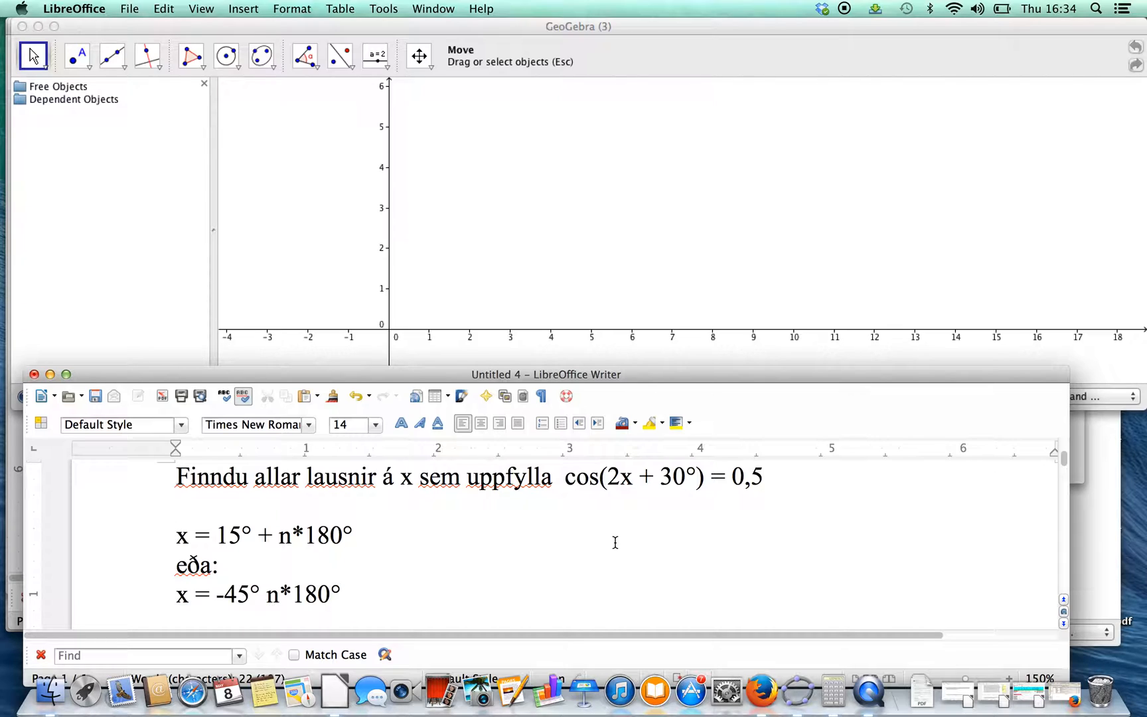
left_click(424, 542)
type("x = 15°, 195°,")
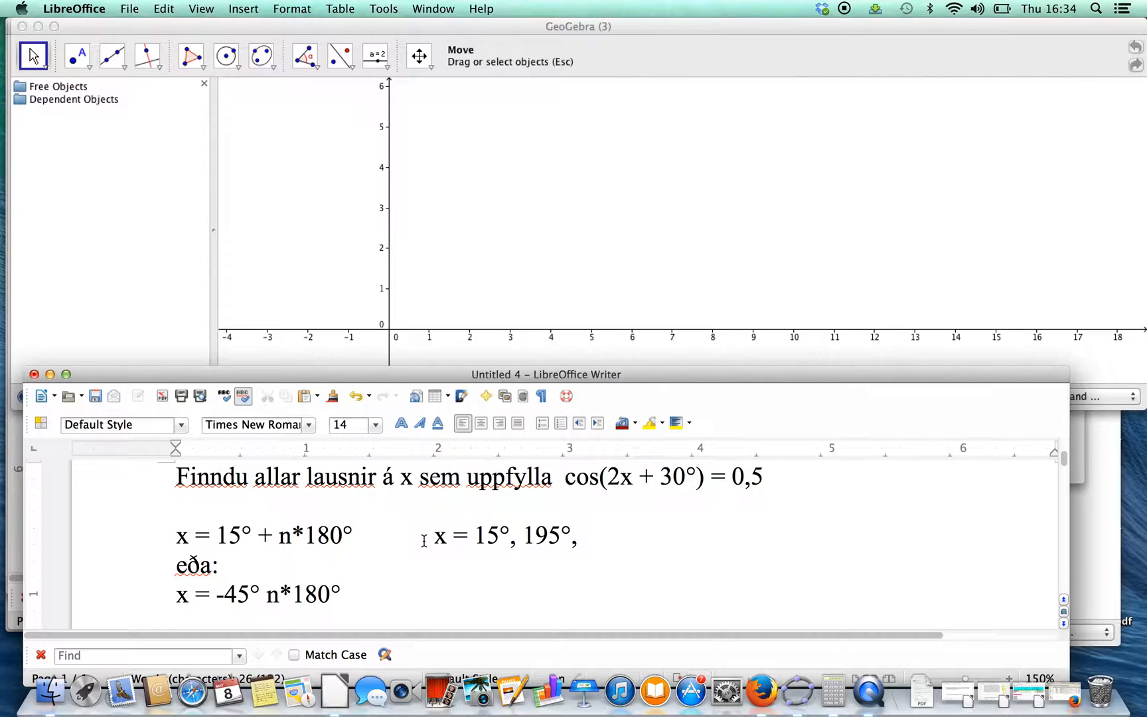
type("37")
type("5°, ")
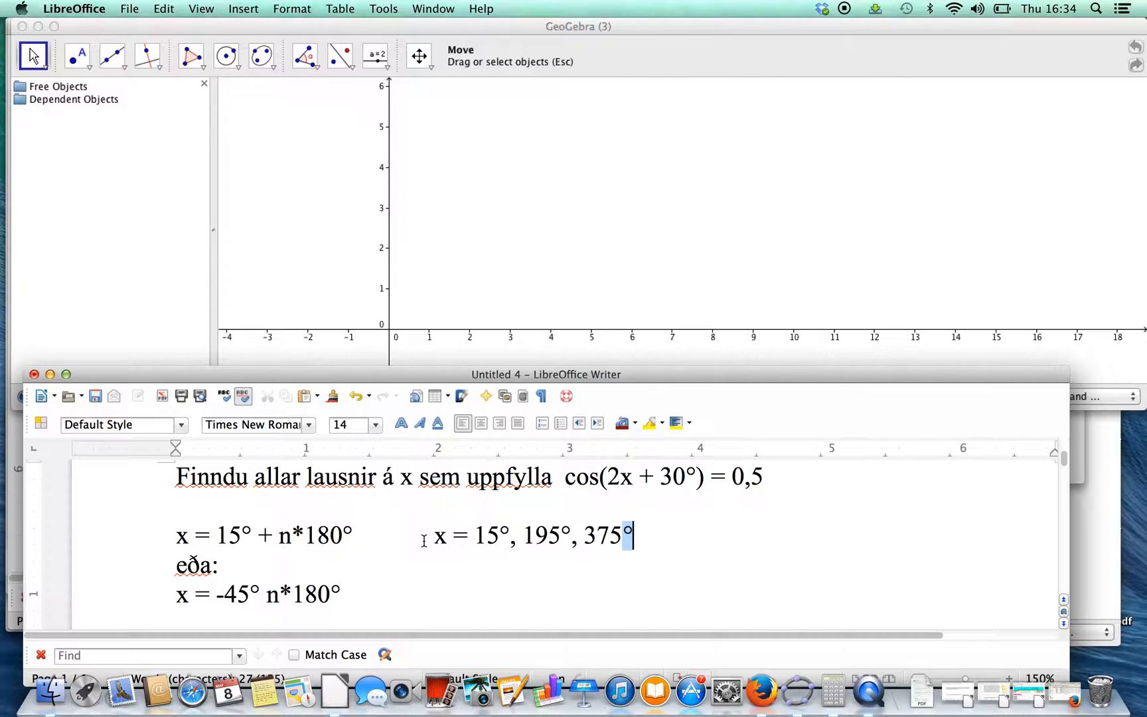
type(".....")
left_click_drag(175, 535, 354, 528)
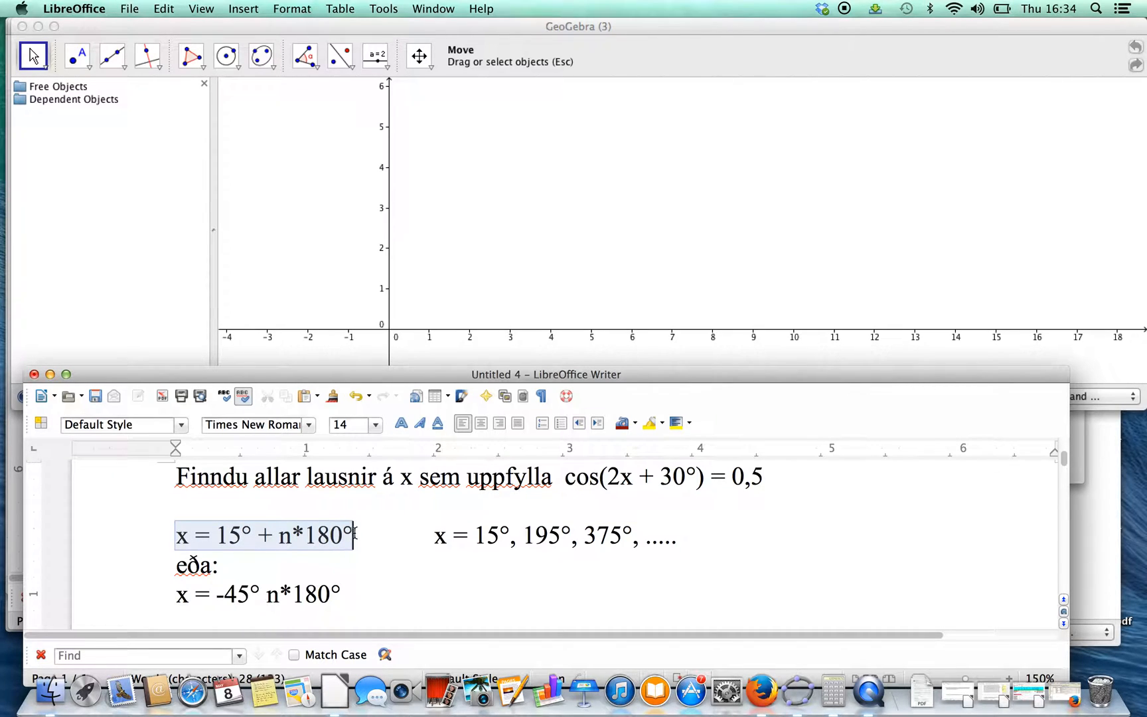
left_click(354, 528)
- Write the solution list "x = -45°, 135°, 315°, ....." beside the second general solution
left_click(446, 585)
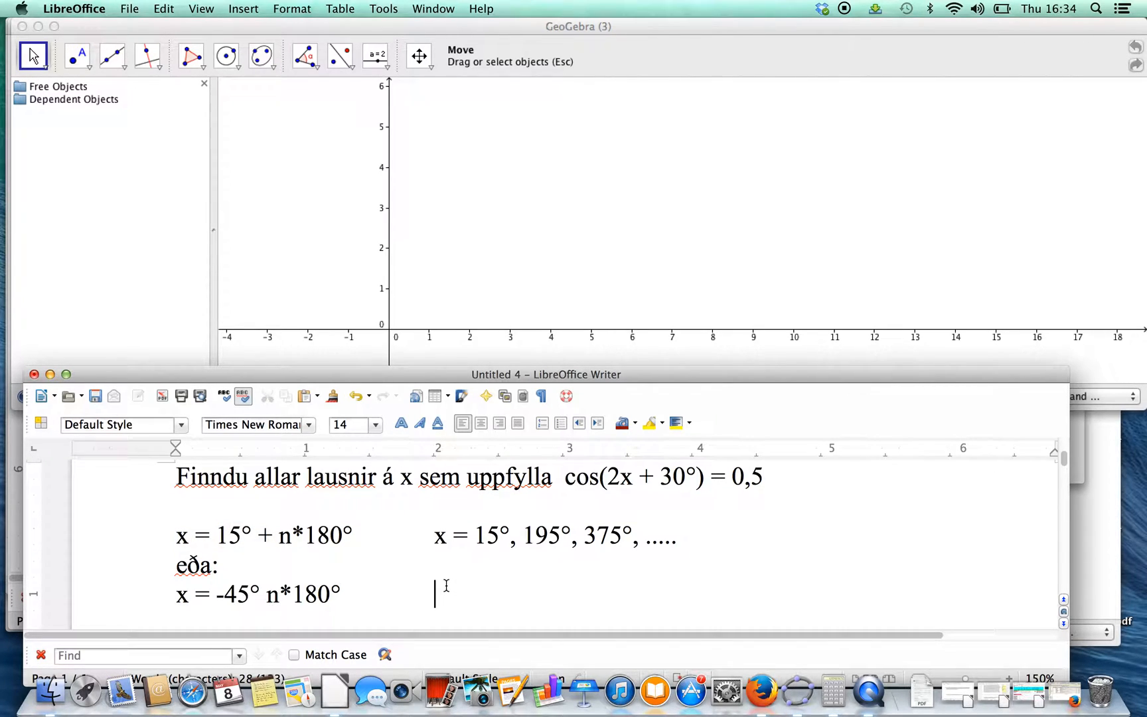
type("x = -45°,")
type("135°")
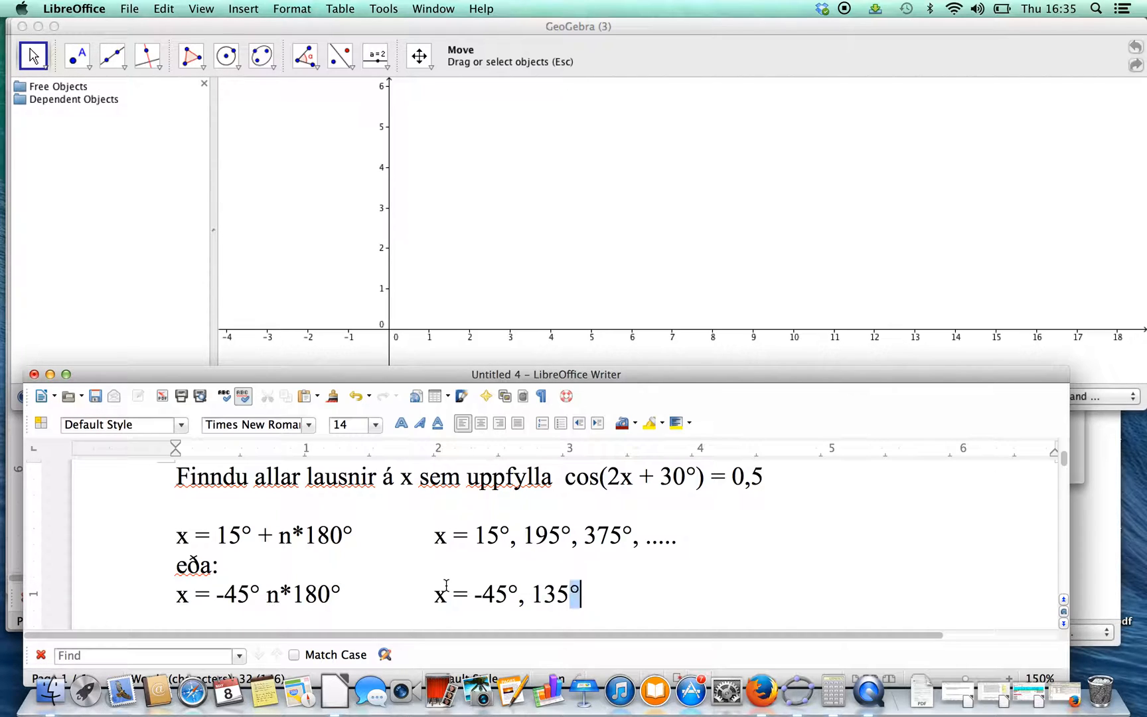
type(", 315")
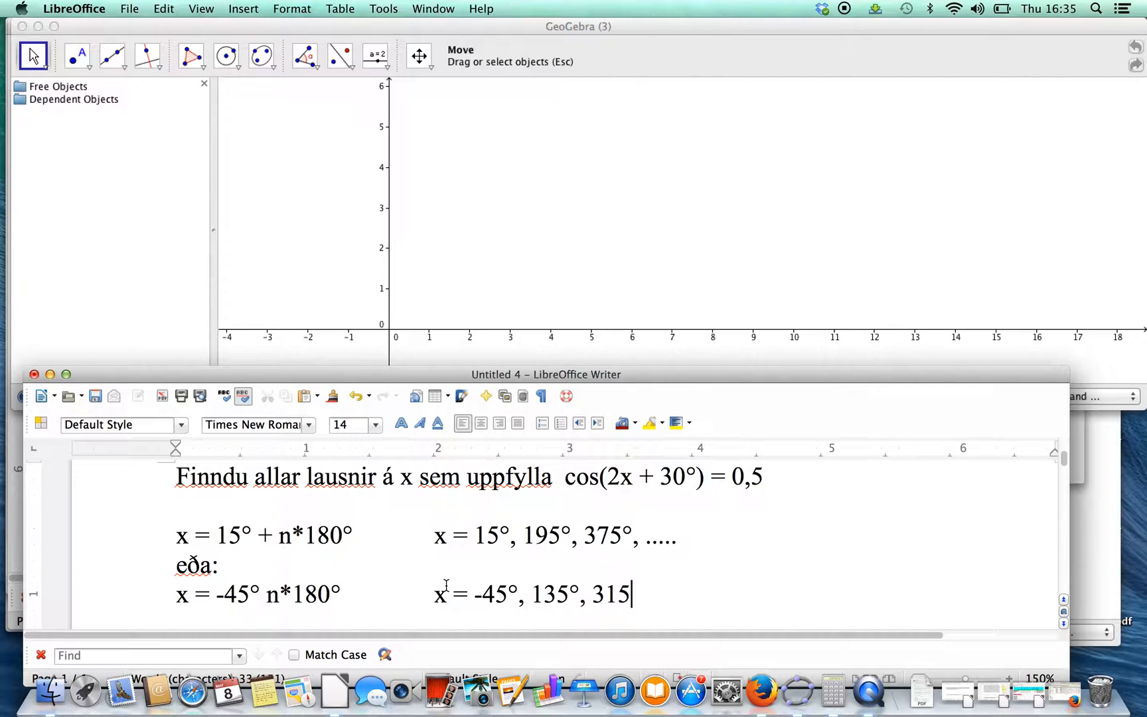
type("°, .....")
left_click_drag(304, 535, 352, 537)
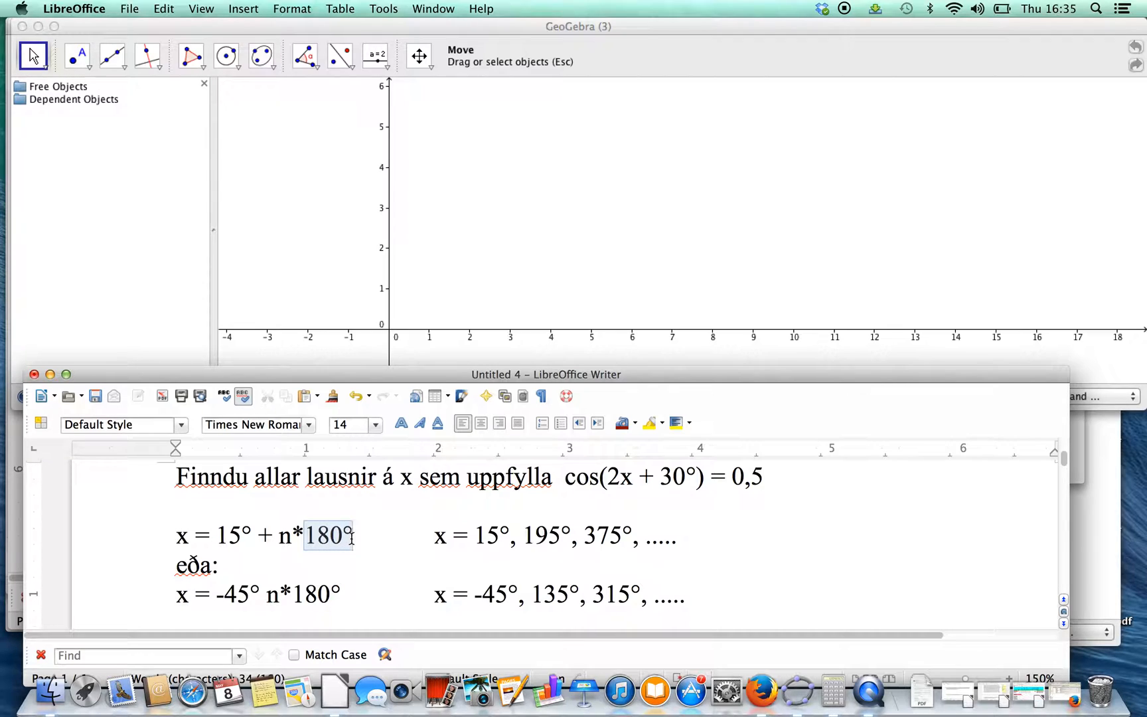
left_click_drag(292, 594, 342, 595)
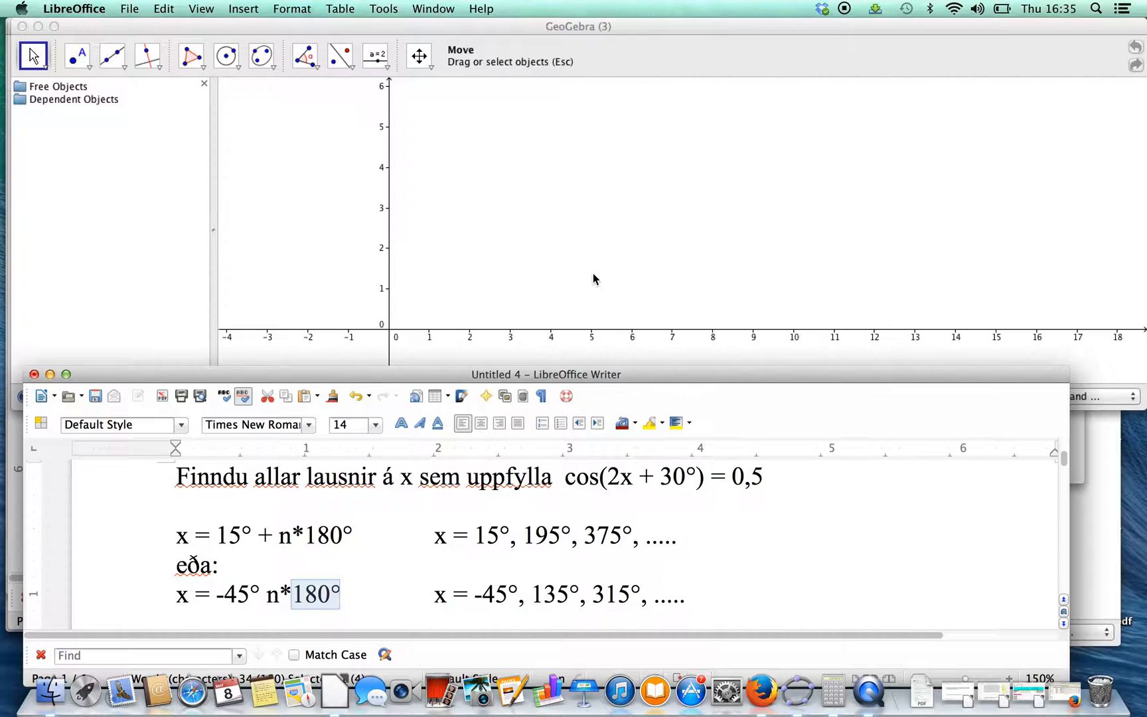
- Switch to GeoGebra and define the function f(x) = cos(2x° + 30°) from the equation's left-hand side
left_click(567, 477)
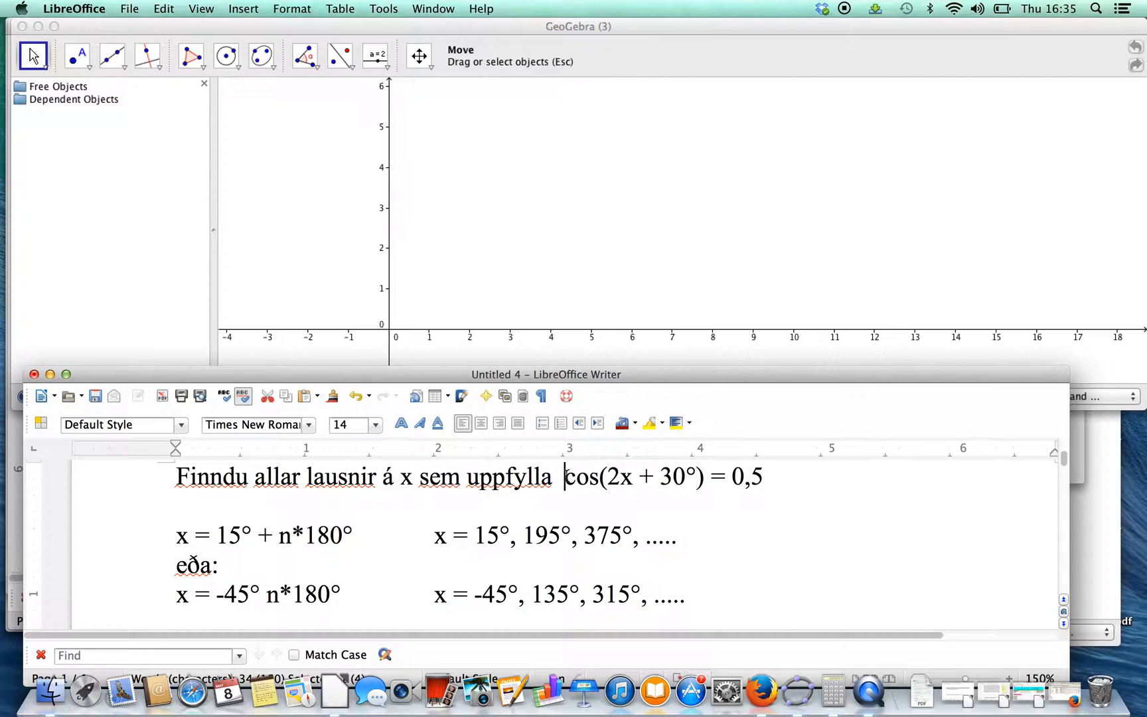
left_click_drag(566, 477, 705, 476)
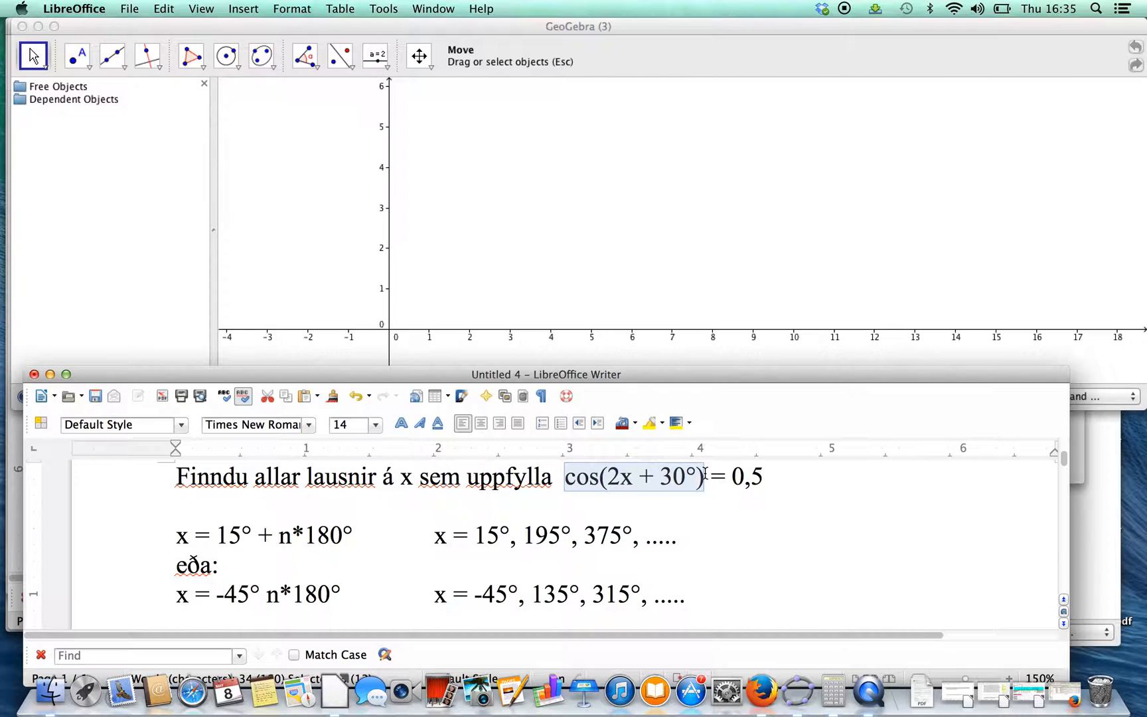
left_click(584, 265)
left_click(265, 401)
type("f(x) = ")
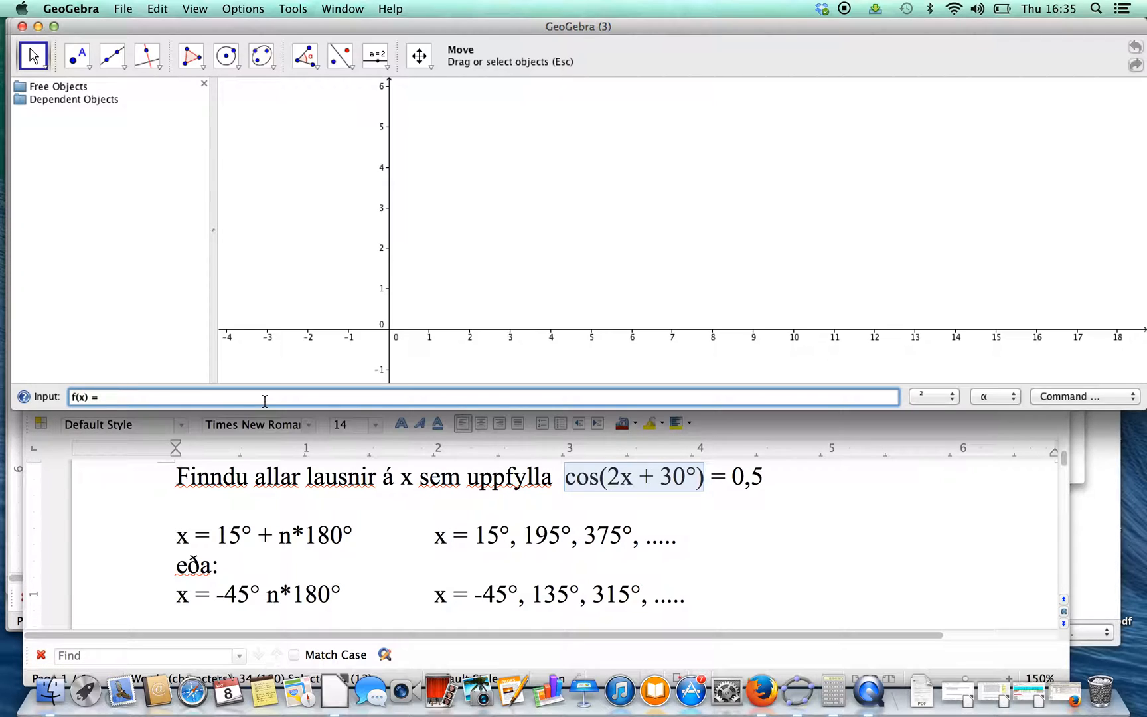
type("cos(2x°")
type("+ 30")
type(")")
key("Return")
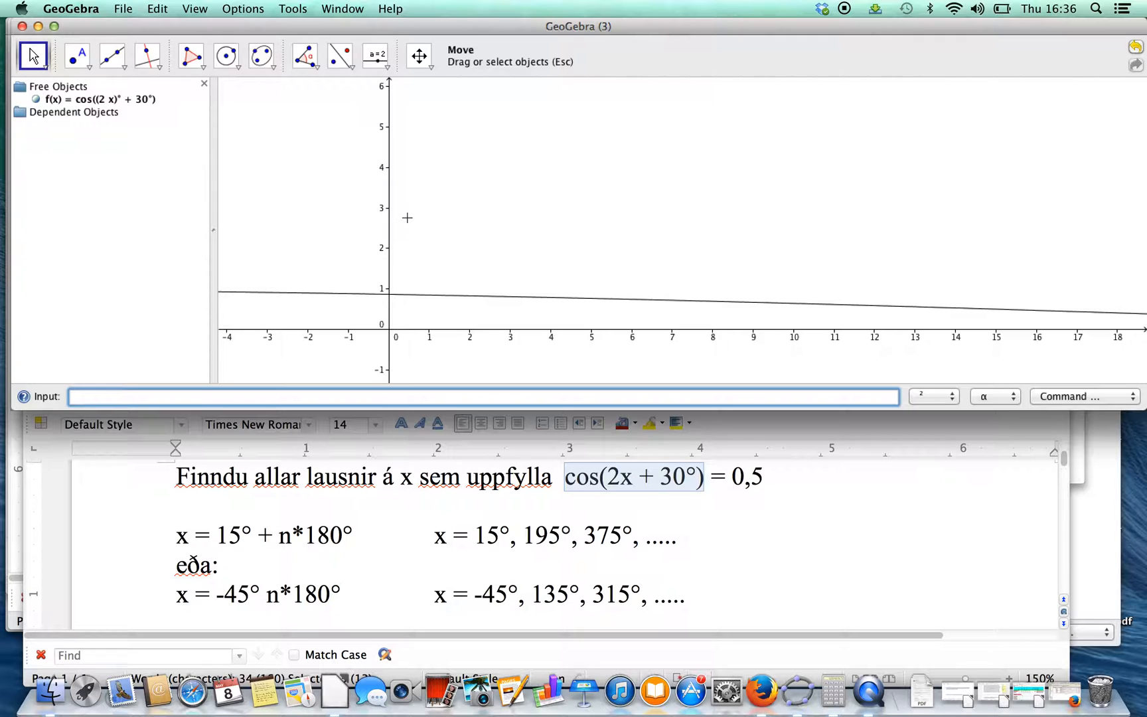
- Set the graph's xAxis : yAxis ratio to 50 : 1 and fit the cosine curve's full height in view
right_click(407, 217)
mouse_move(469, 307)
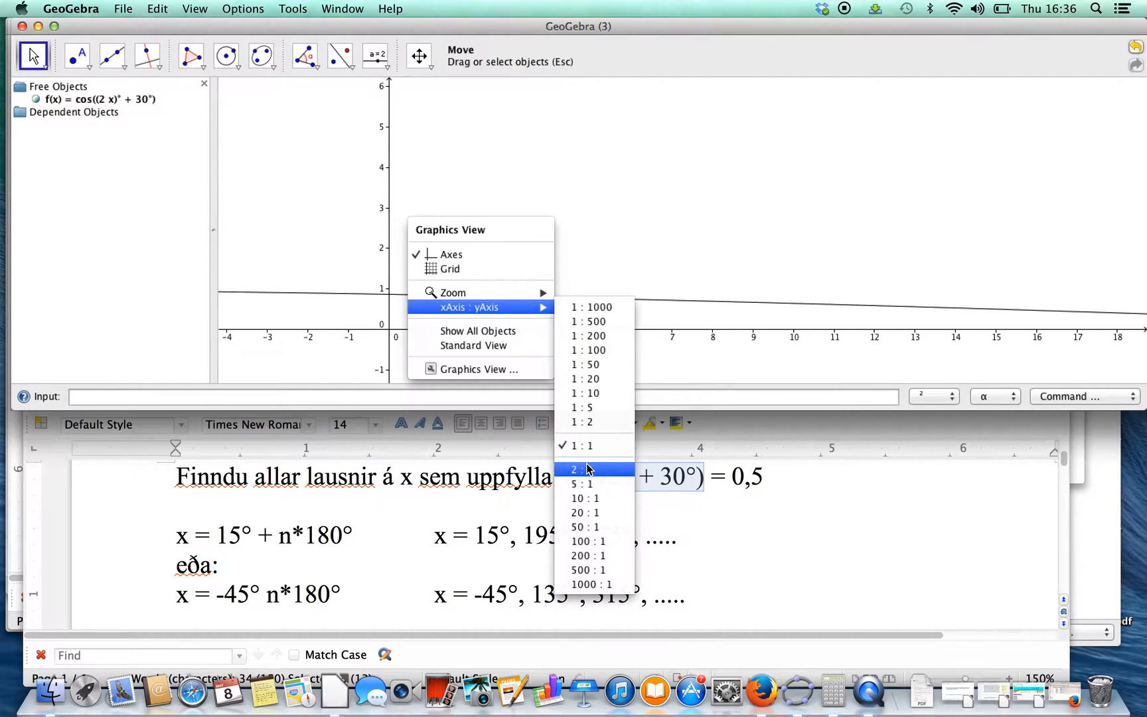
left_click(593, 531)
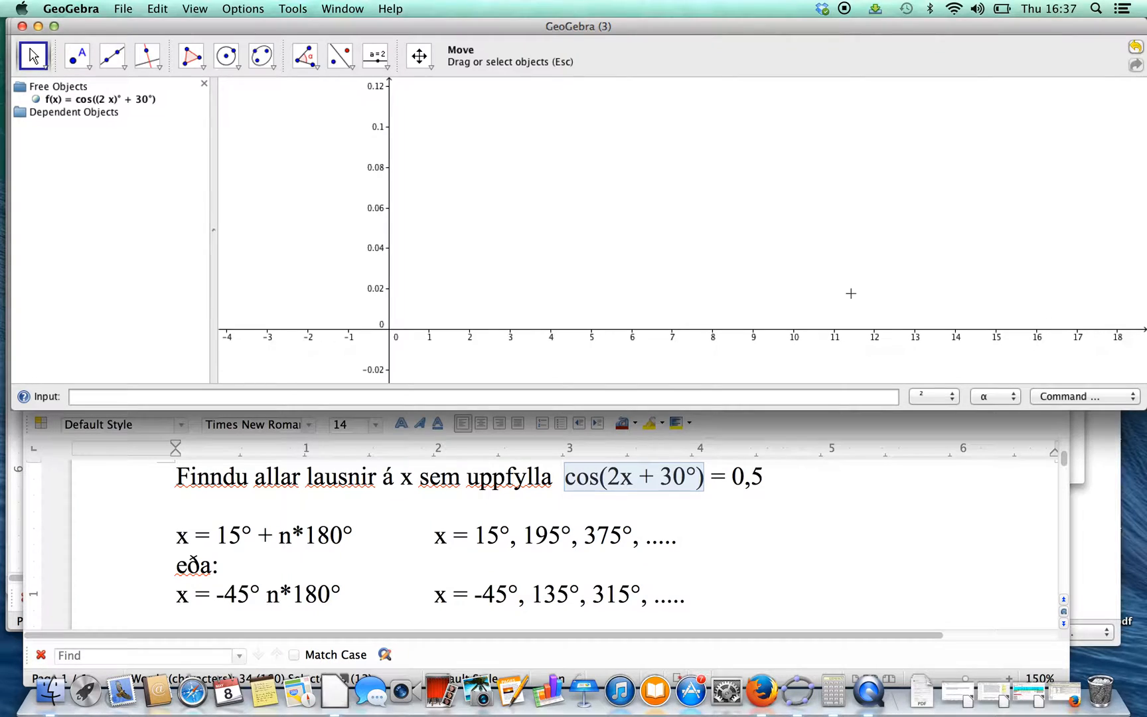
scroll(574, 222, "down", 5)
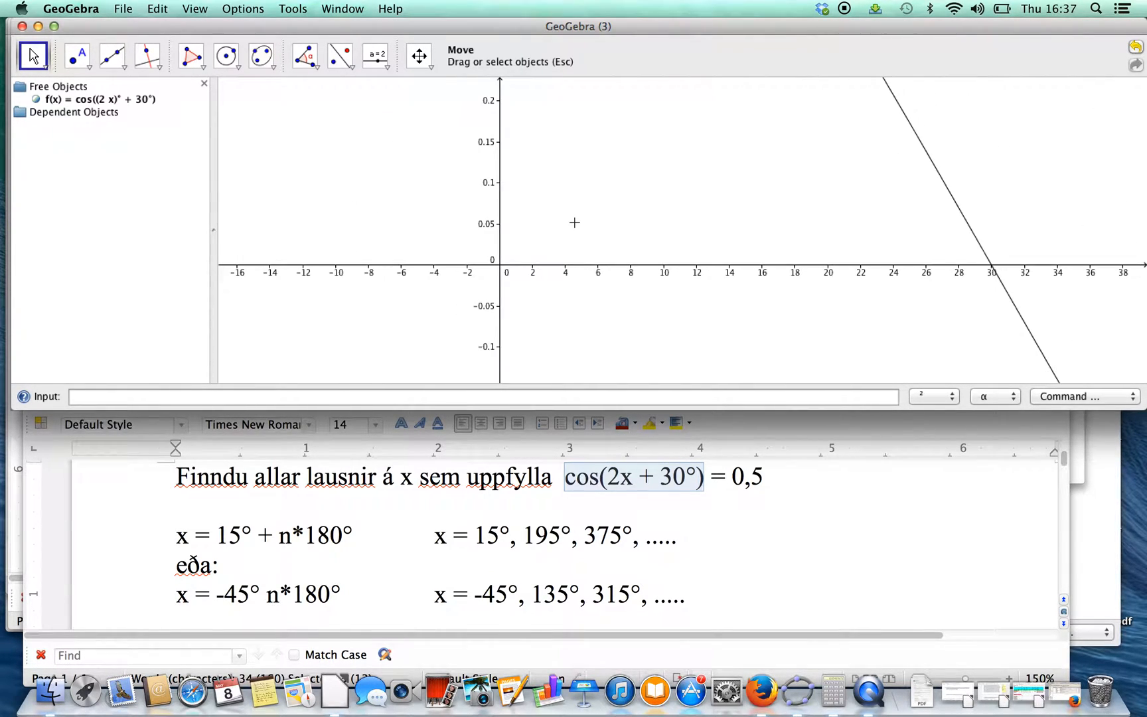
scroll(574, 223, "down", 4)
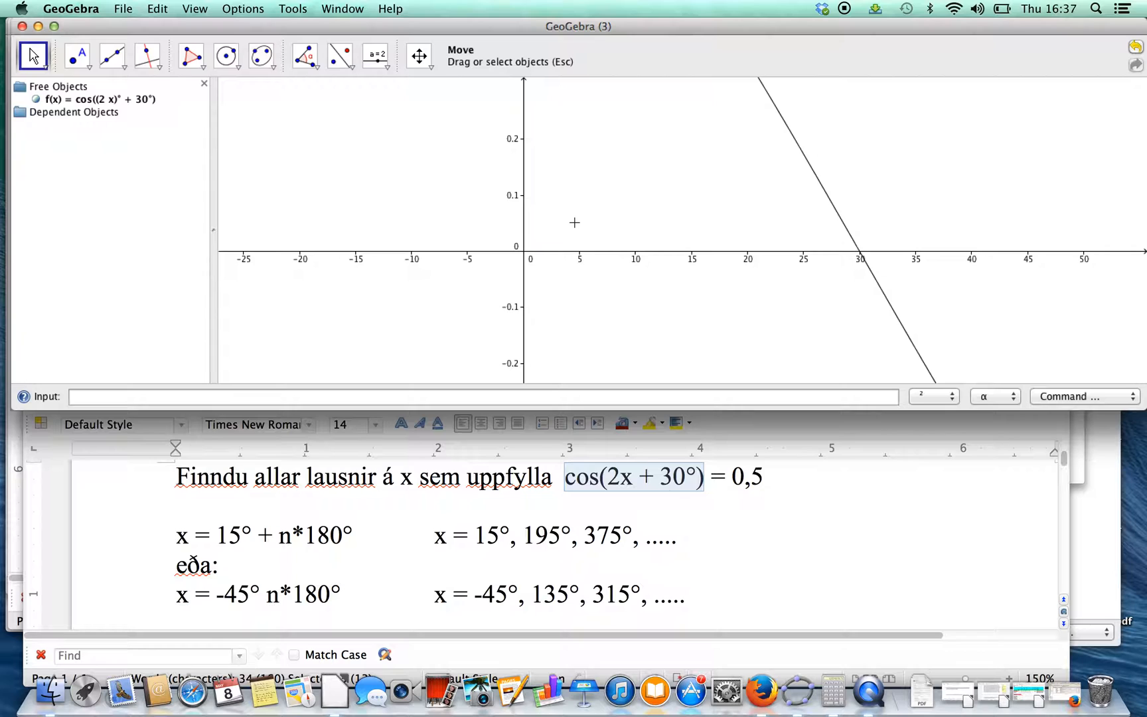
scroll(574, 222, "down", 10)
scroll(574, 222, "down", 3)
scroll(575, 222, "up", 2)
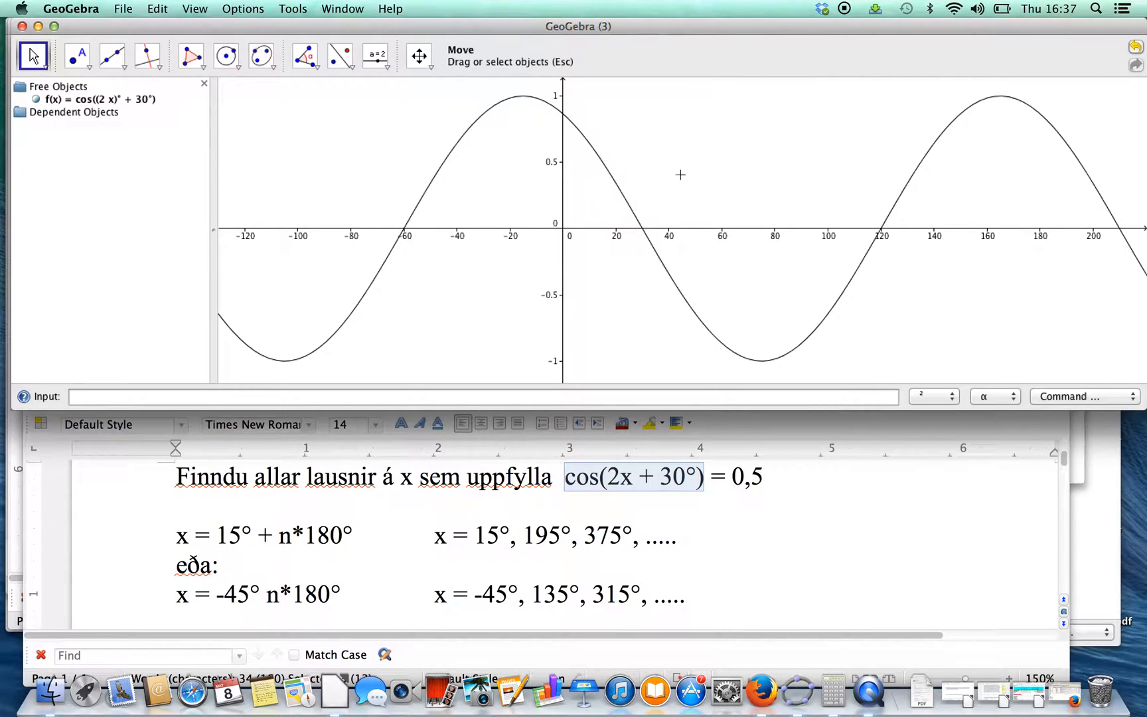
- Show the grid in the graphics view and bring more of the positive x-axis into view
right_click(645, 160)
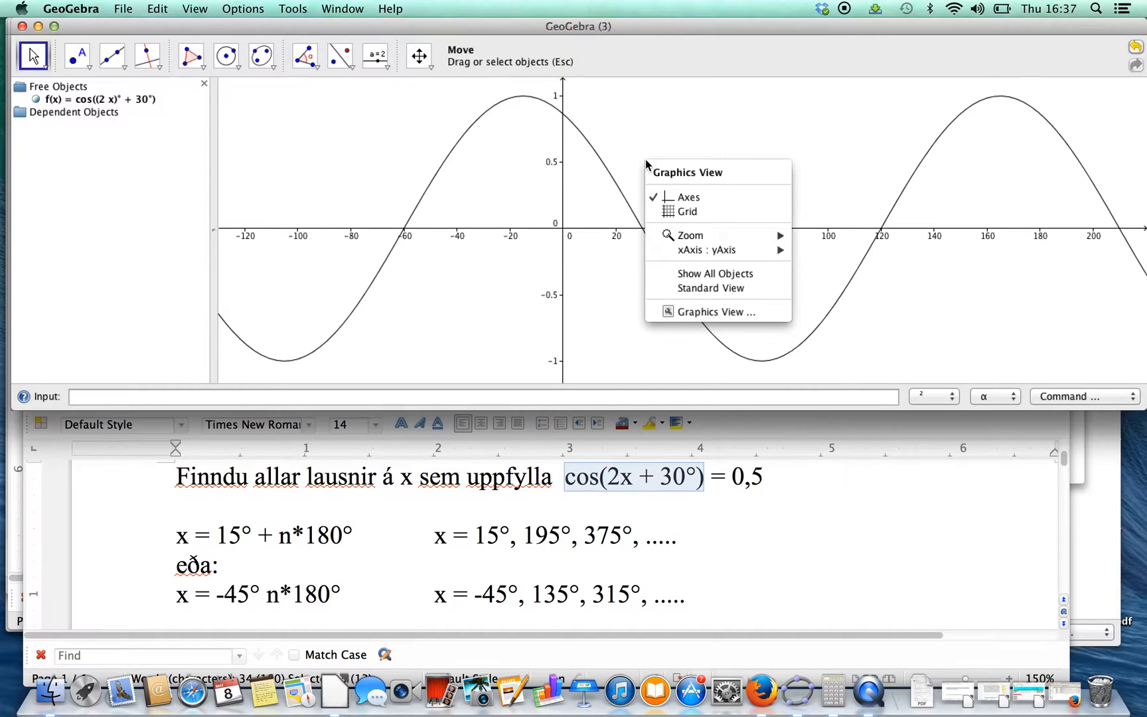
left_click(683, 213)
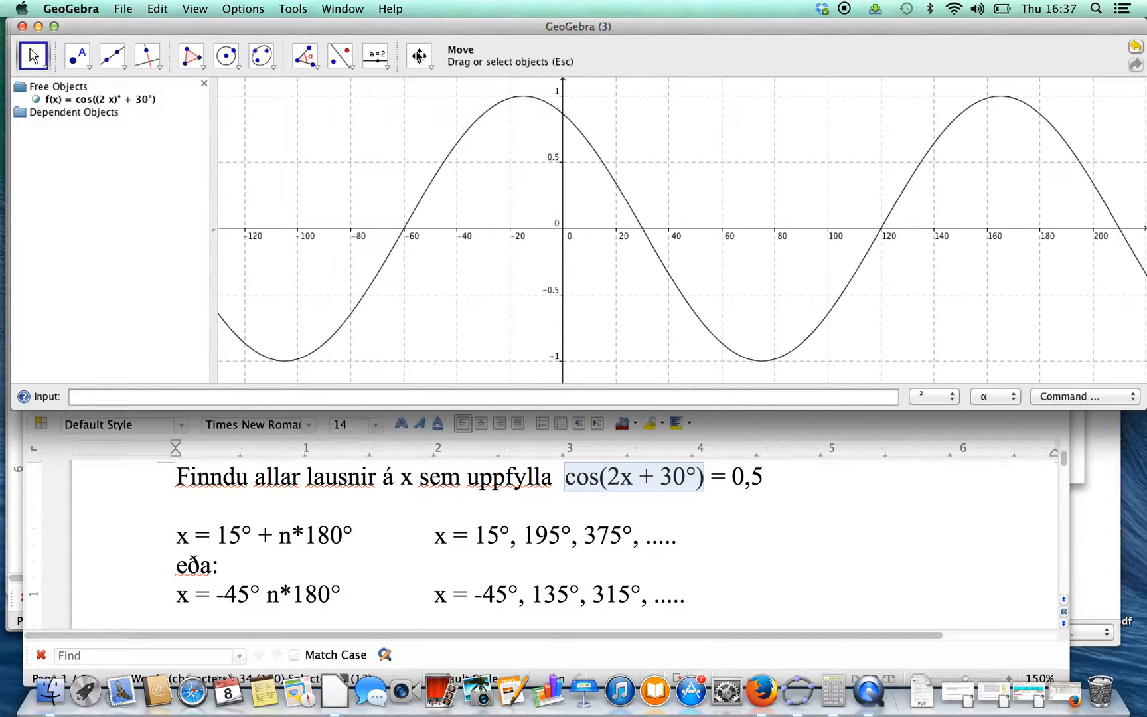
left_click(419, 55)
left_click_drag(698, 175, 519, 171)
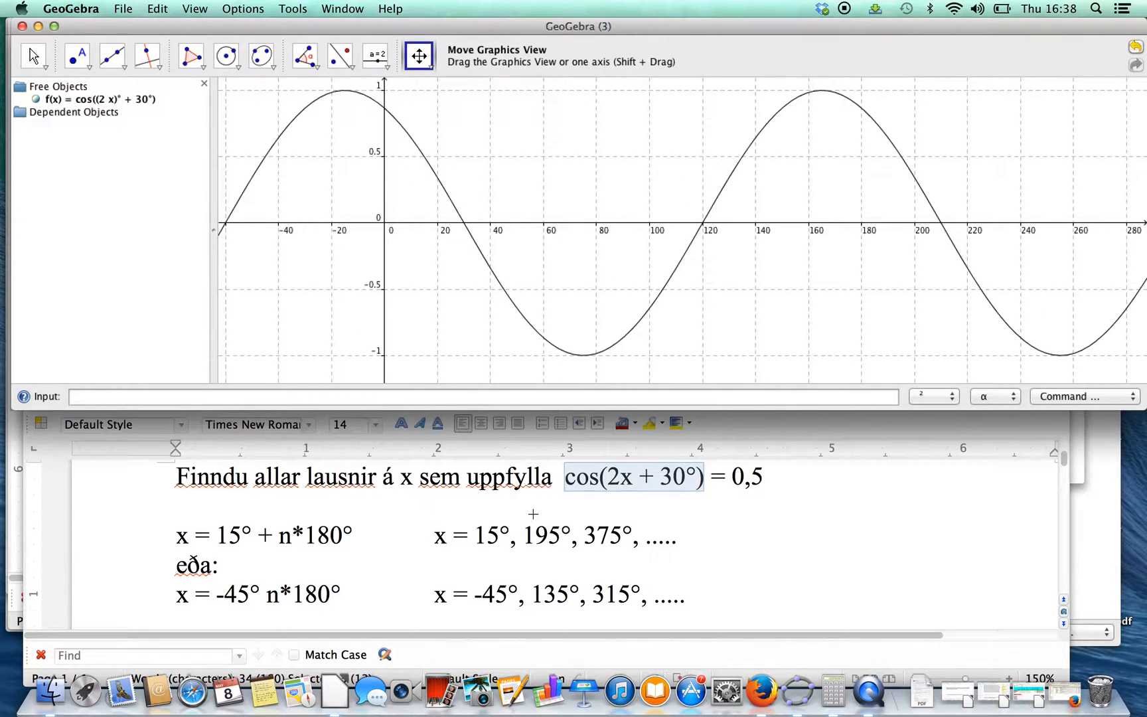
- Compare the listed solutions in Writer, such as 195°, 375° and 315°, with where the GeoGebra curve reaches 0.5
left_click(530, 535)
left_click_drag(523, 536, 562, 535)
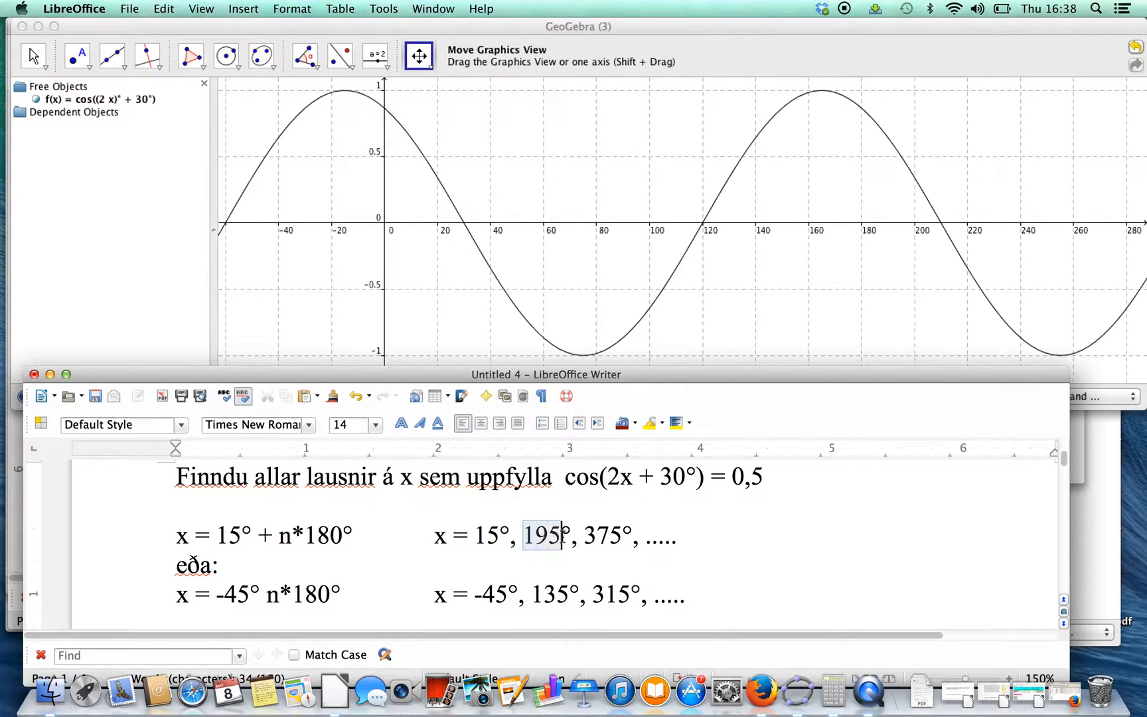
left_click(421, 185)
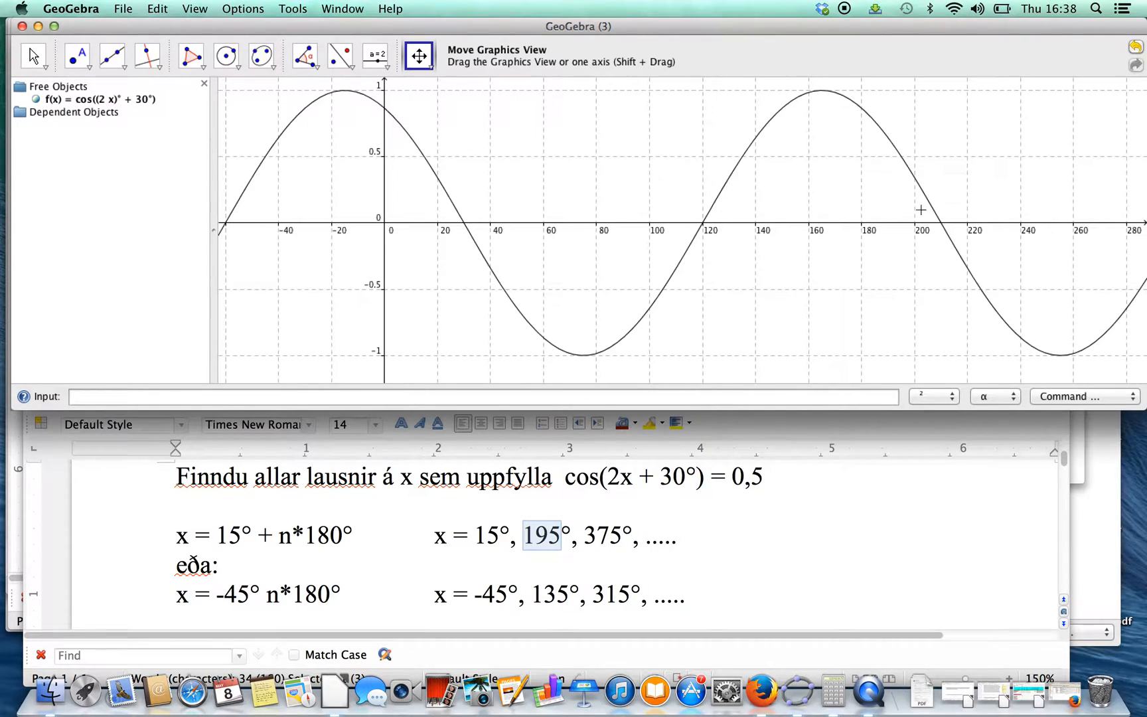
scroll(921, 210, "down", 3)
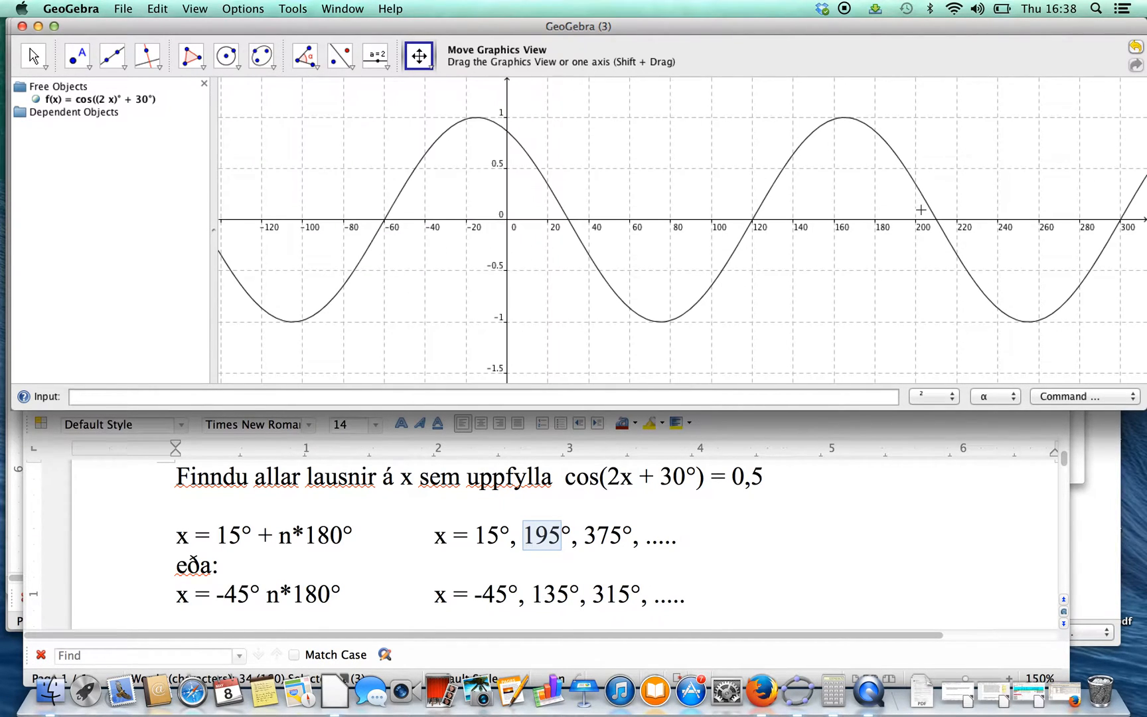
left_click_drag(1048, 234, 880, 228)
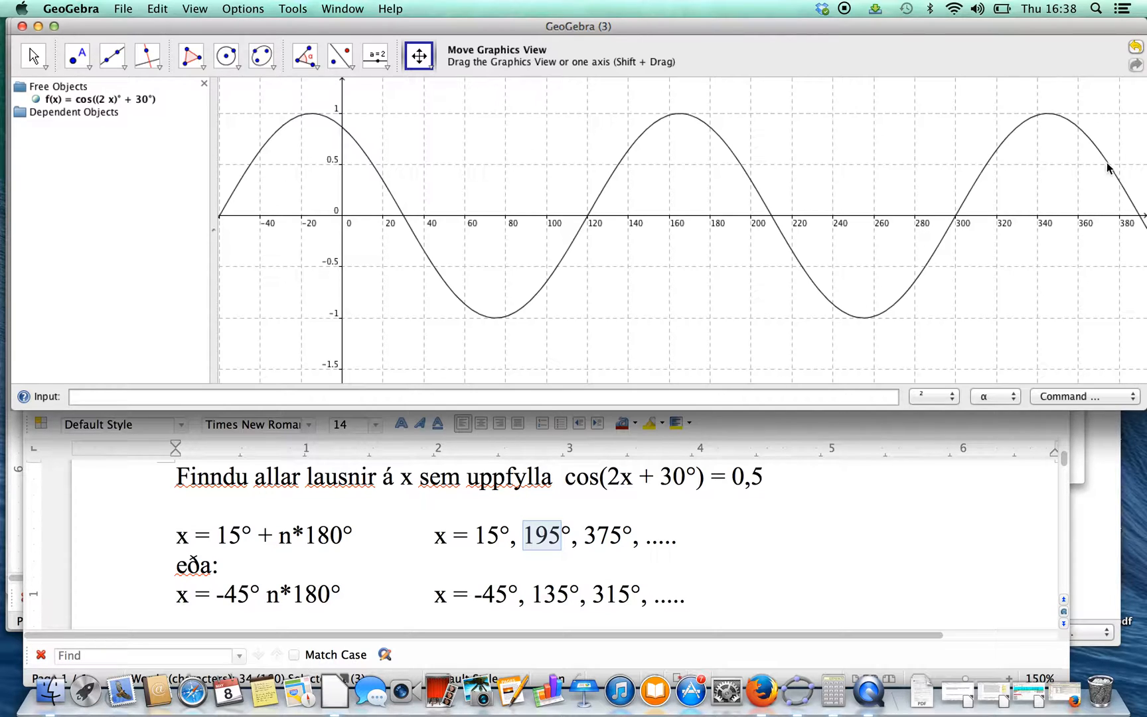
left_click(479, 540)
left_click_drag(477, 537, 627, 531)
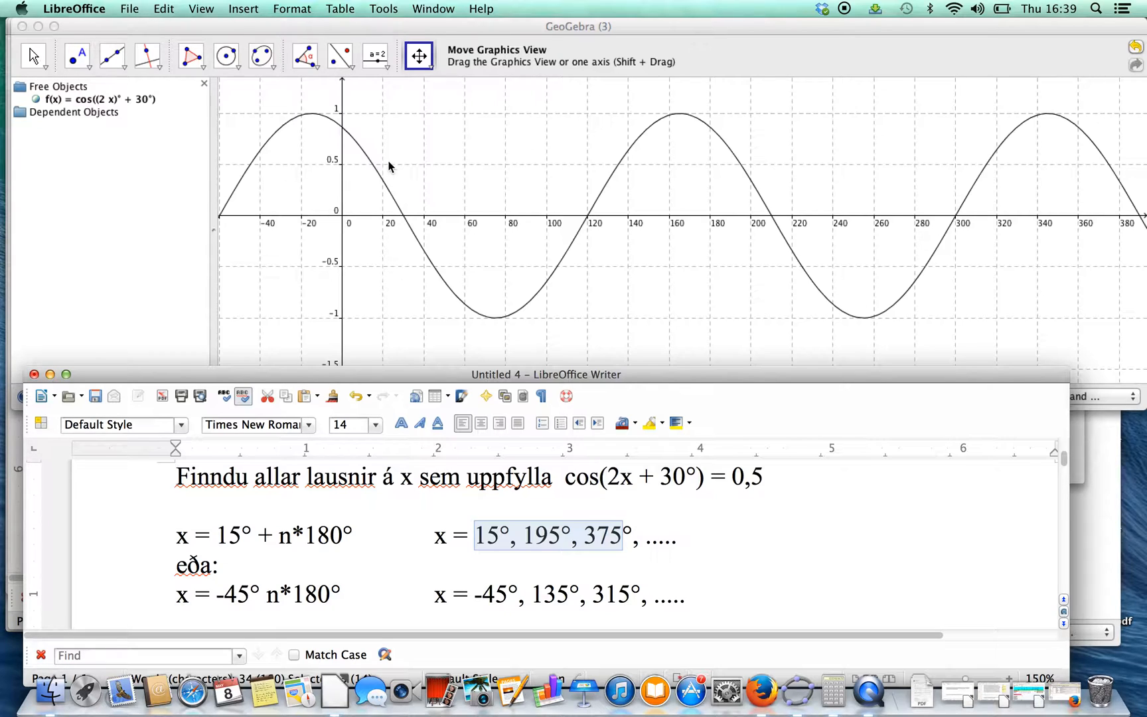
left_click(548, 126)
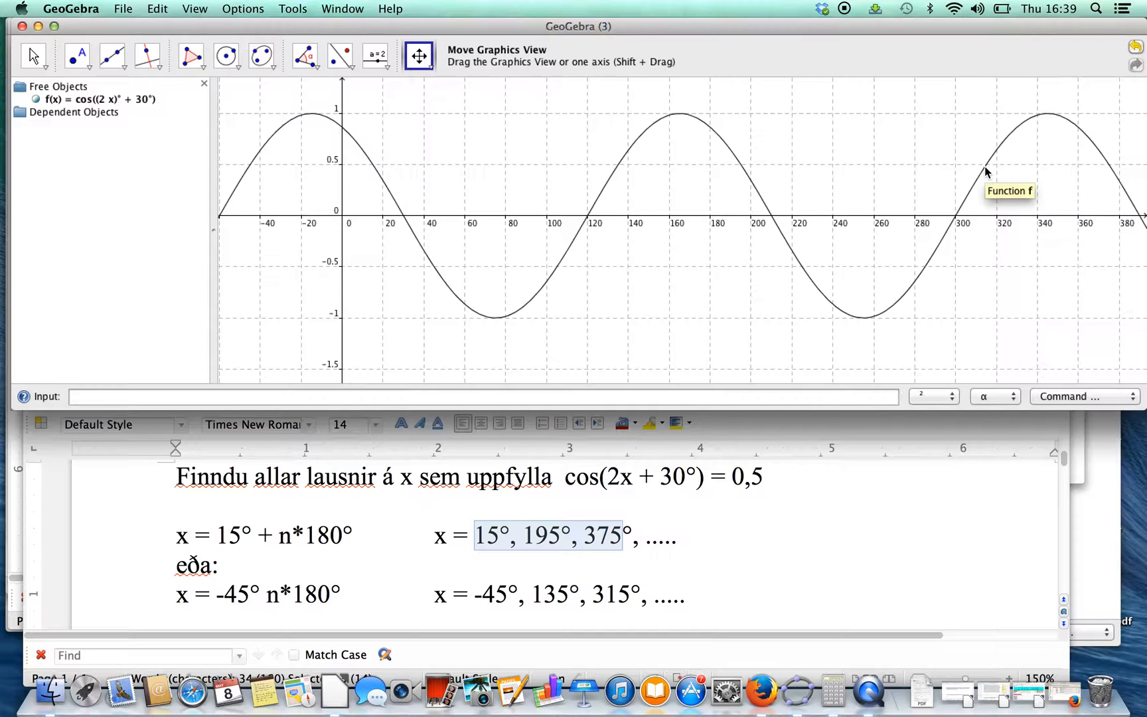
left_click(604, 595)
left_click_drag(593, 594, 642, 596)
left_click(809, 130)
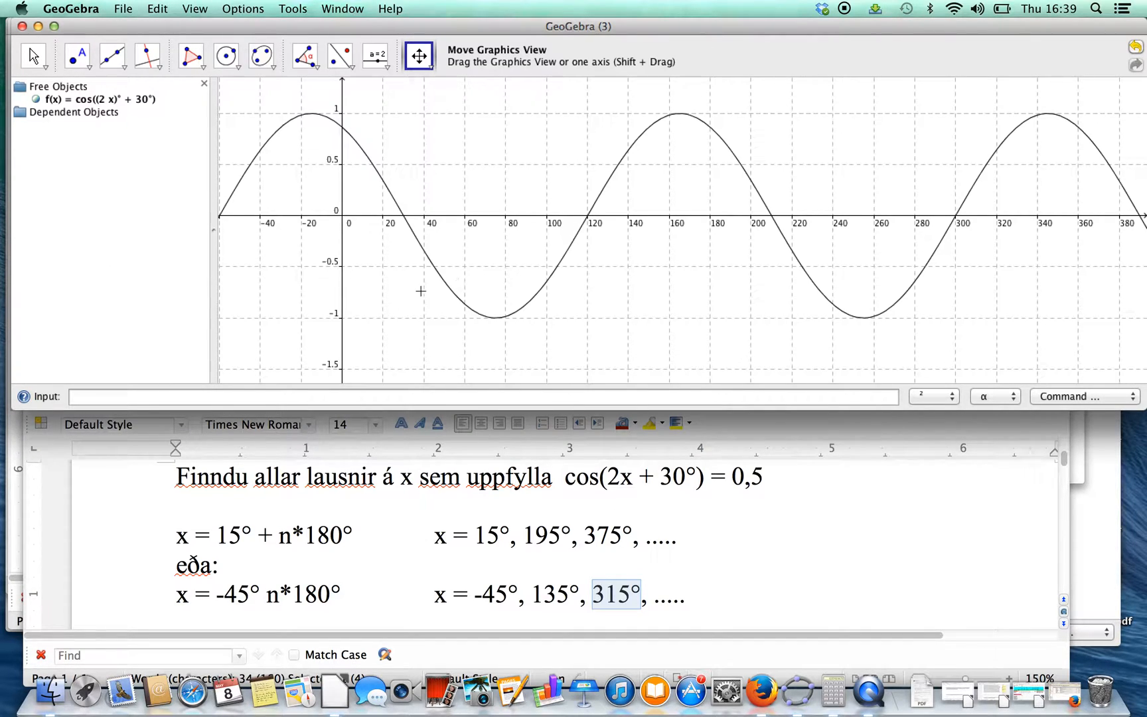
- Define a second function g(x) = 0.5 in GeoGebra for the equation's right-hand side
left_click(104, 396)
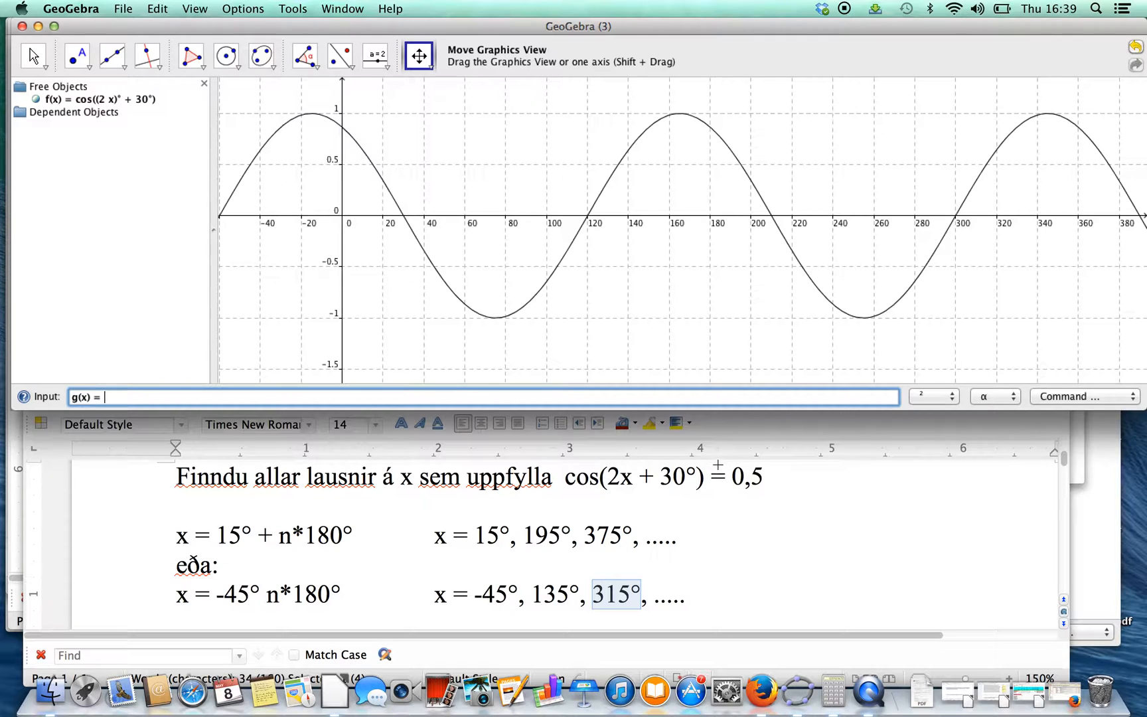
left_click(732, 477)
left_click_drag(732, 477, 770, 478)
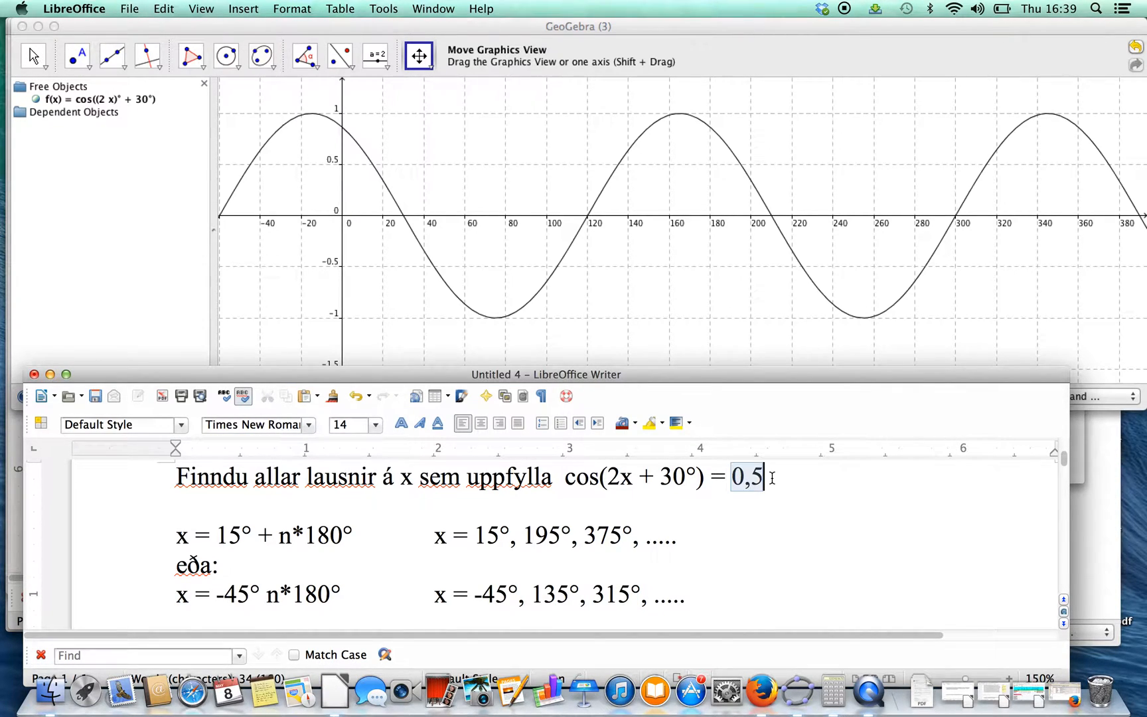
left_click(510, 341)
left_click(112, 395)
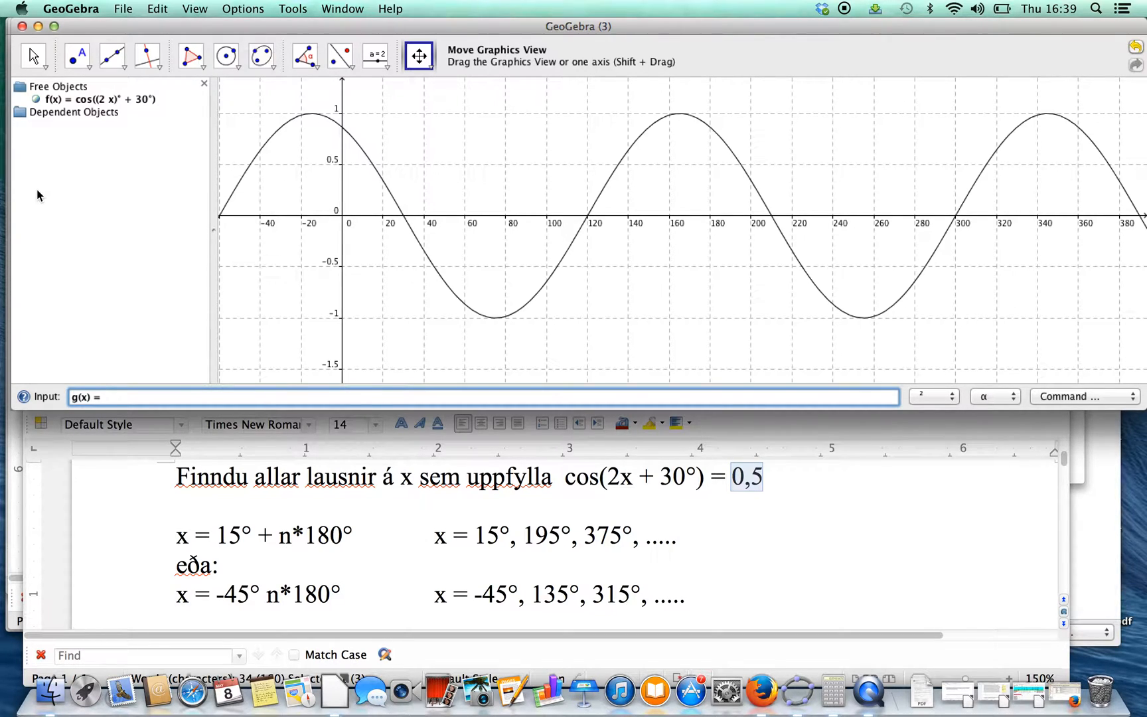
type("0.5")
key("Return")
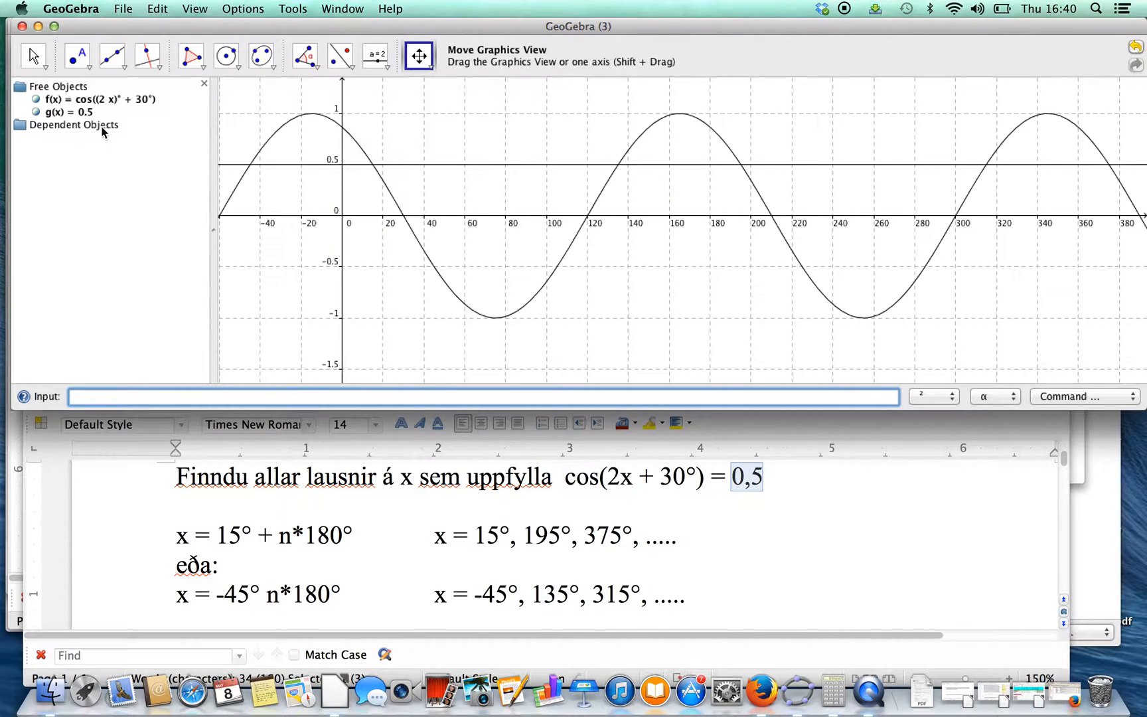
left_click(75, 116)
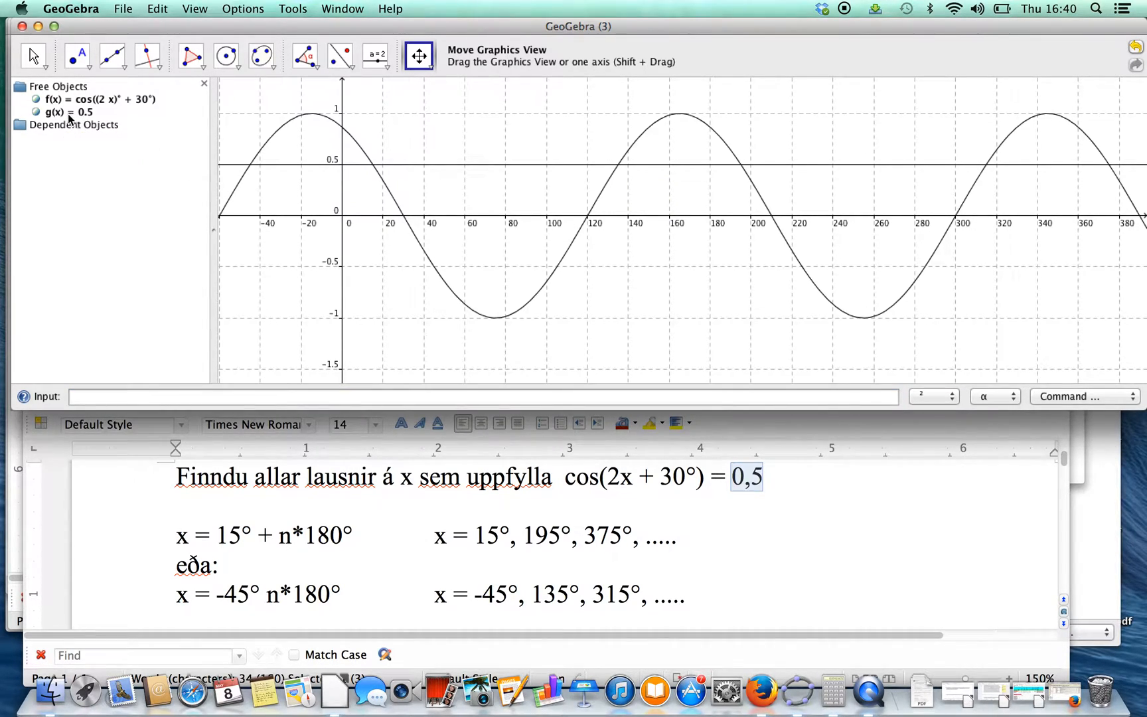
- Colour the function g(x) = 0.5 bright green (51, 255, 51) in its object properties
right_click(59, 112)
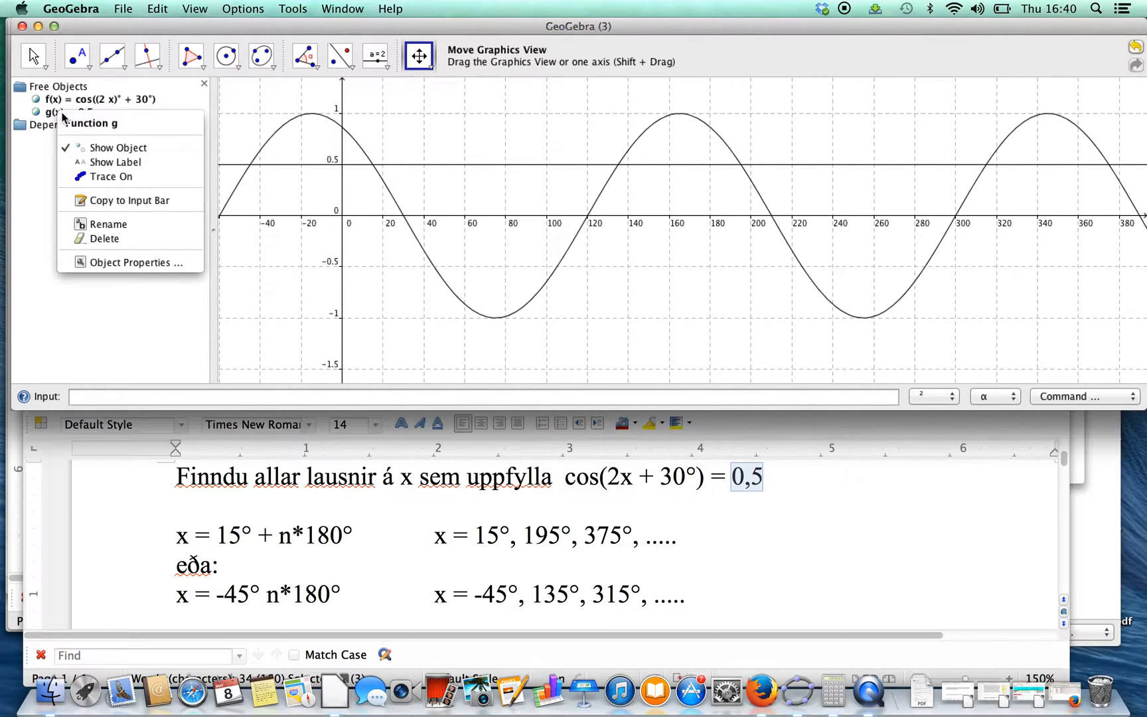
left_click(128, 261)
left_click(564, 89)
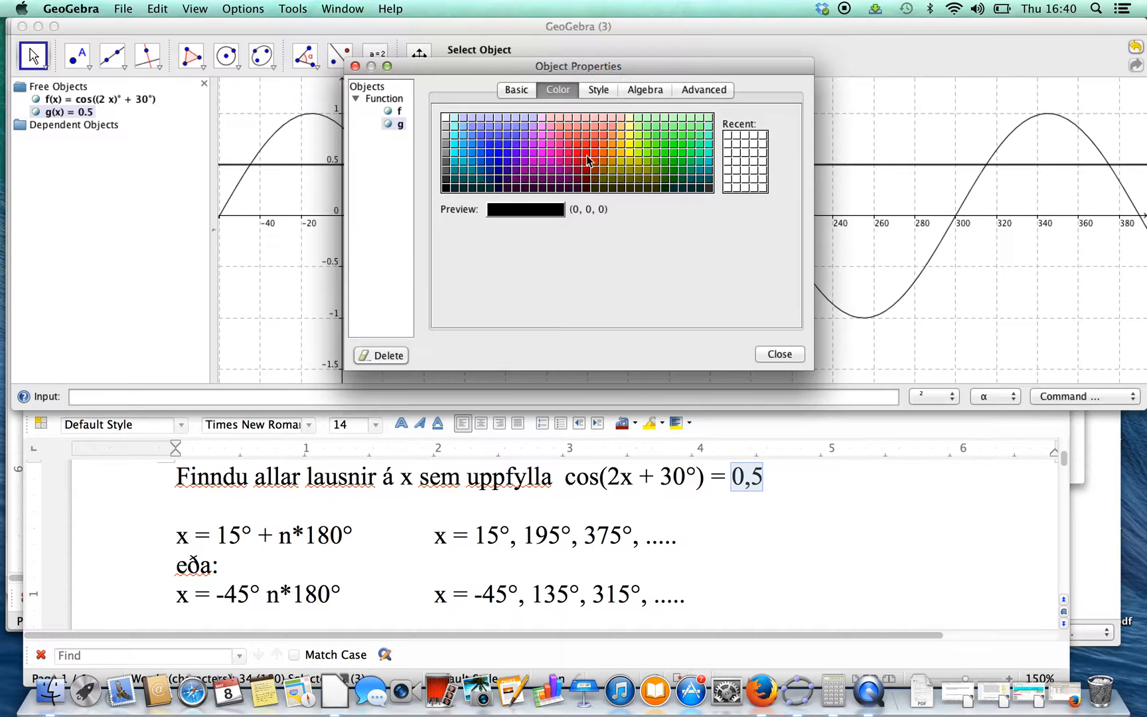
left_click(674, 144)
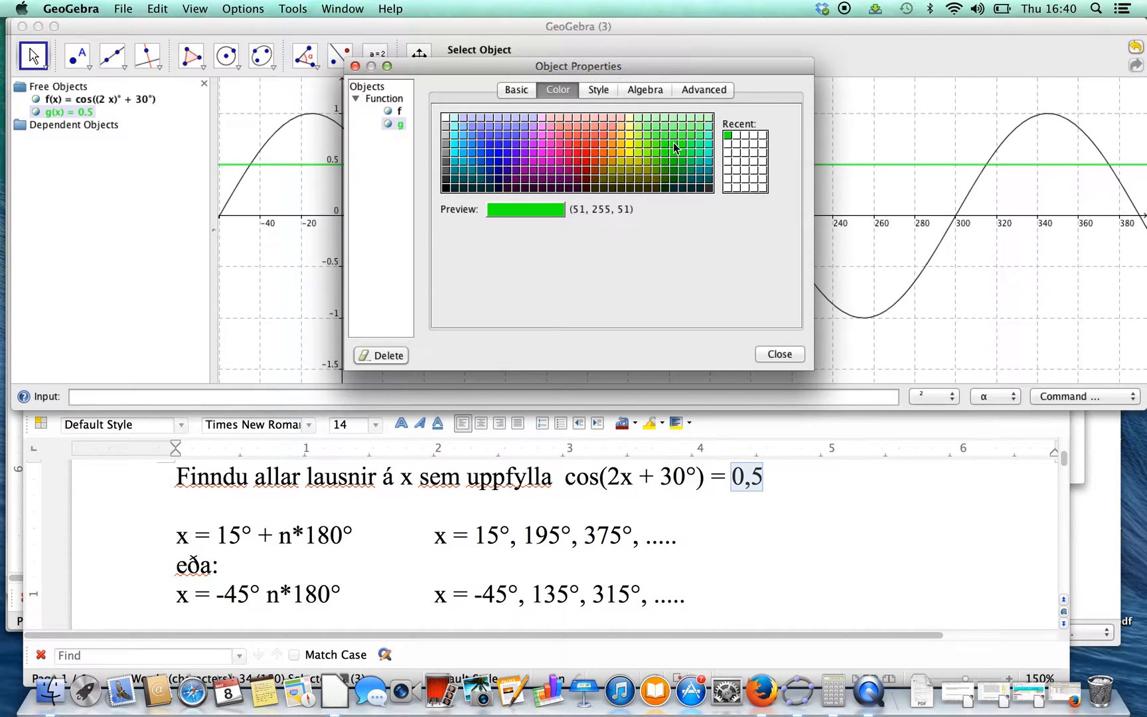
left_click(780, 355)
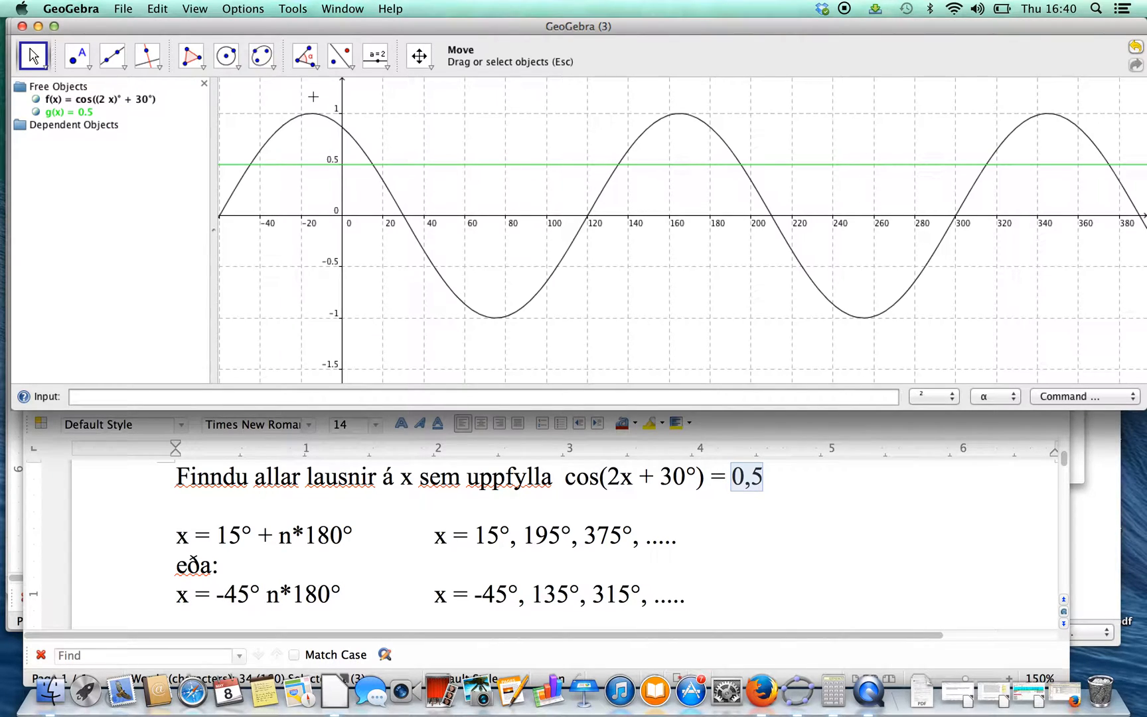
- Place a point on the intersection of the cosine curve and the green line at x = 15
left_click(346, 132)
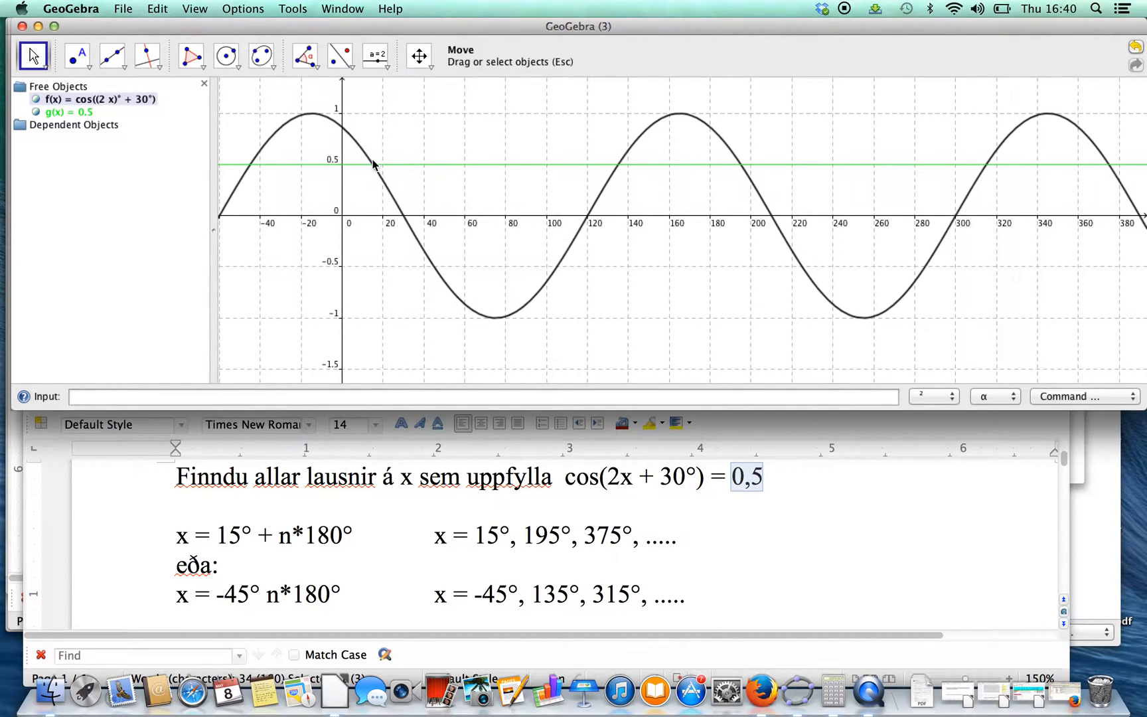
left_click(422, 177)
scroll(423, 178, "up", 3)
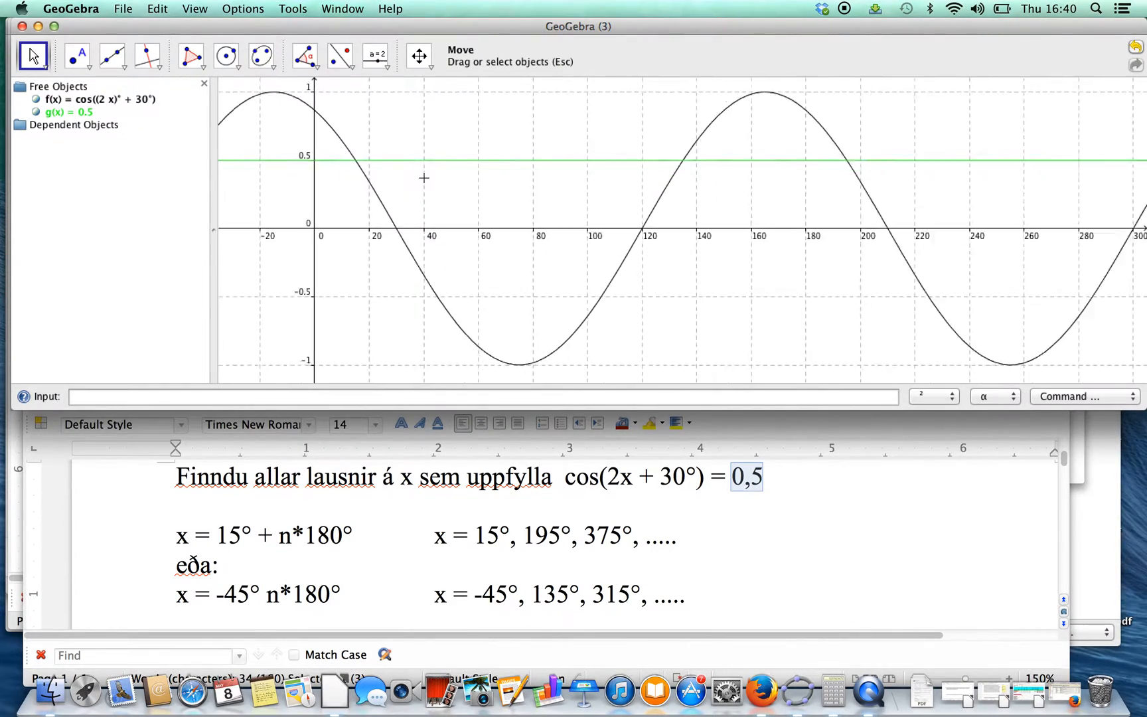
scroll(424, 178, "up", 1)
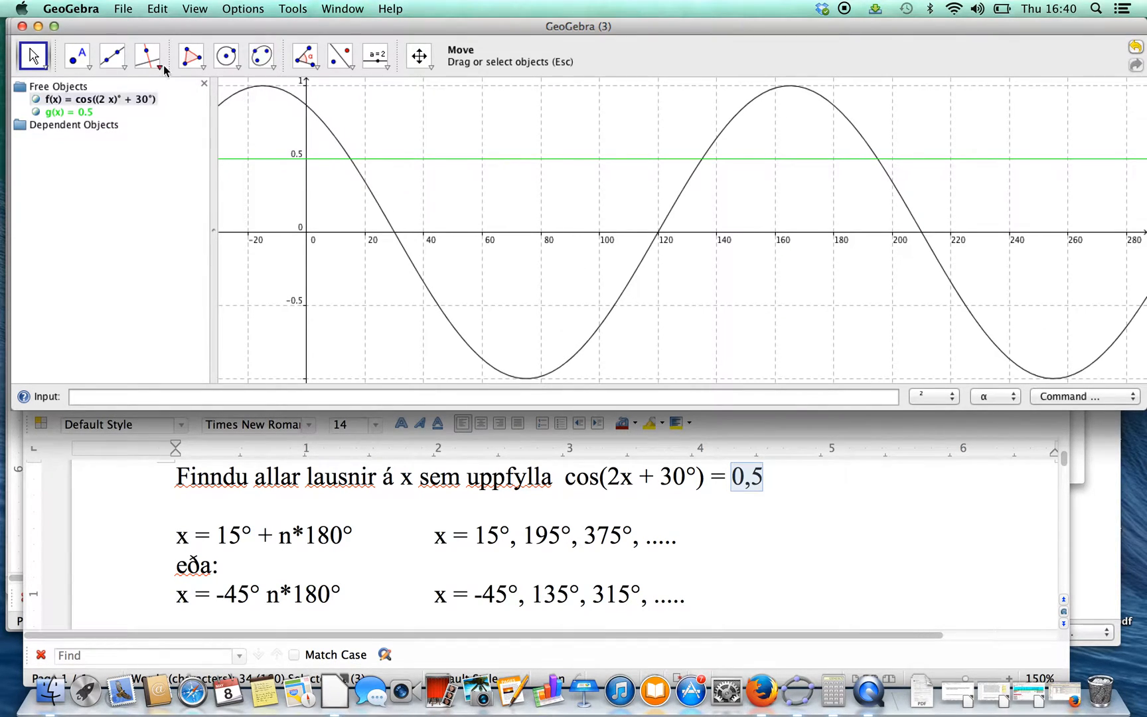
left_click(78, 56)
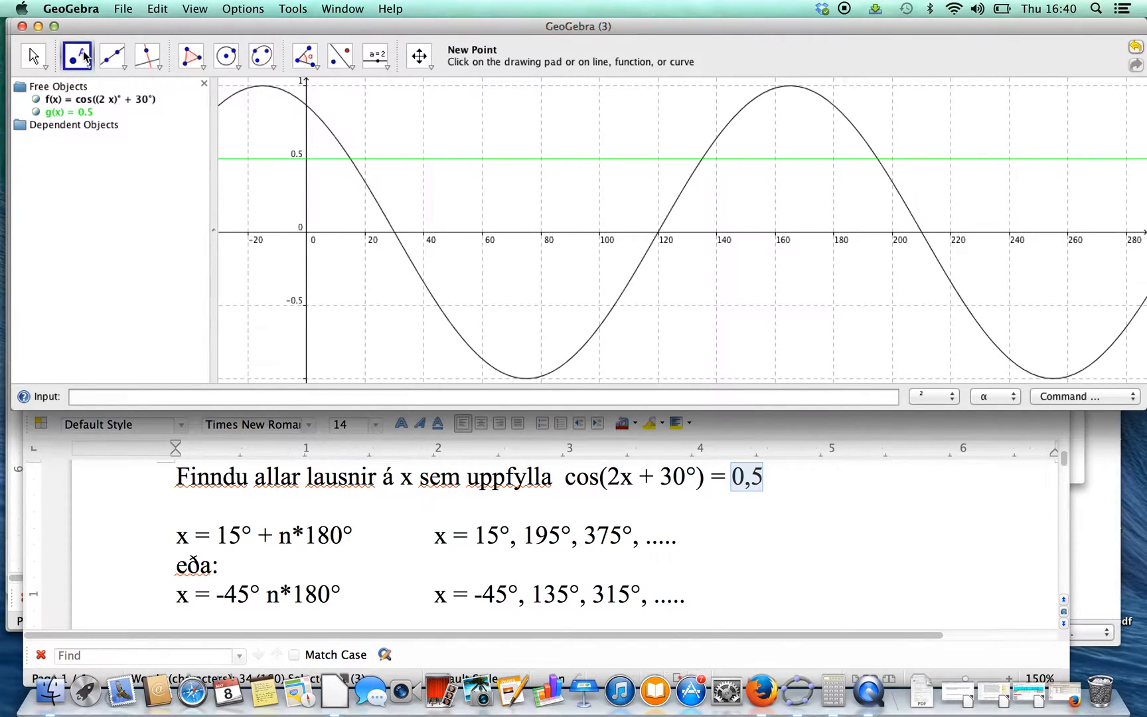
left_click(351, 159)
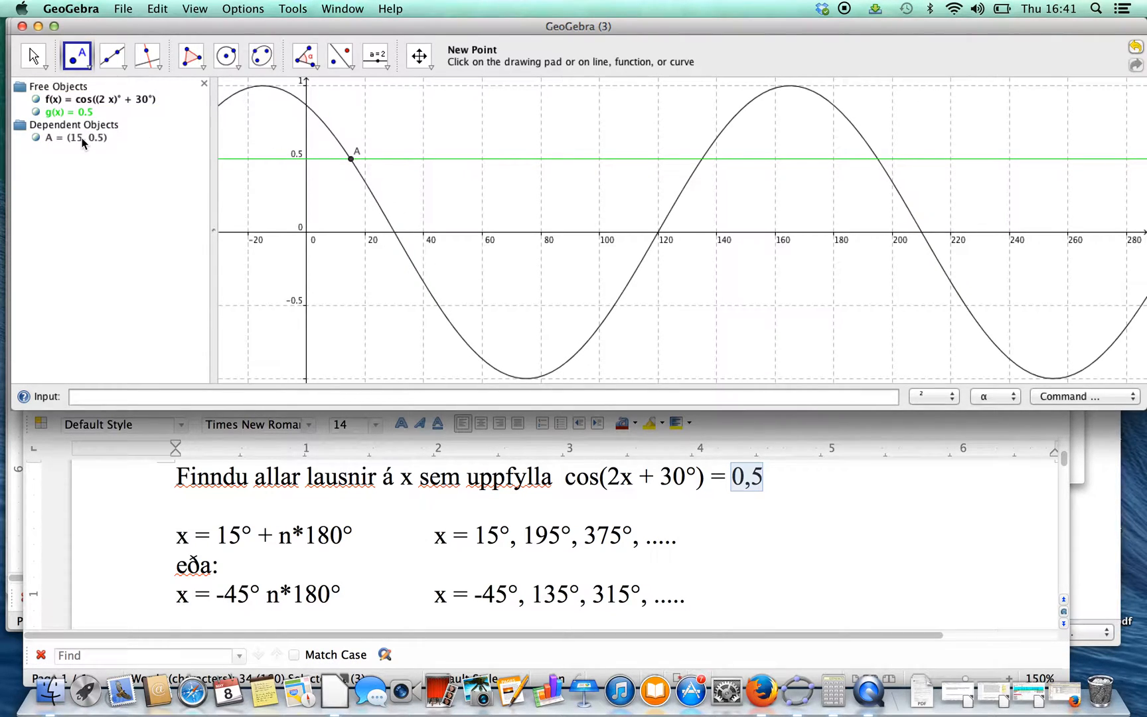
- Compare the point's x-coordinate with the listed solution by highlighting 15° in the Writer document
mouse_move(78, 140)
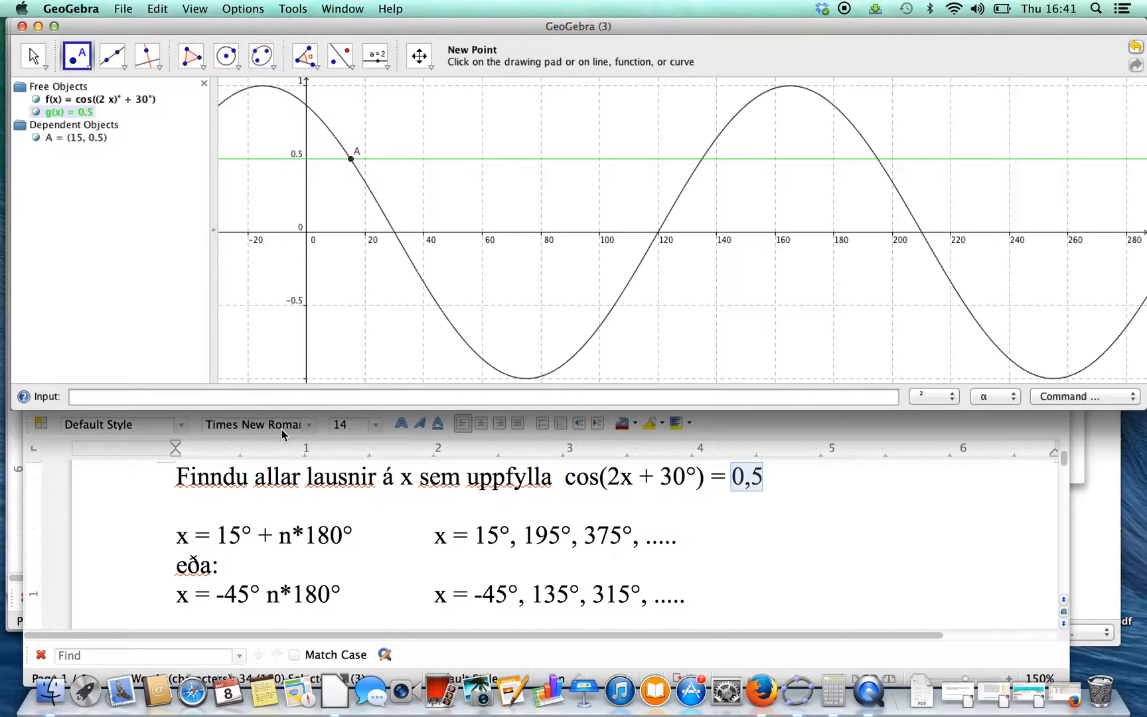
left_click(479, 533)
left_click_drag(478, 534, 511, 535)
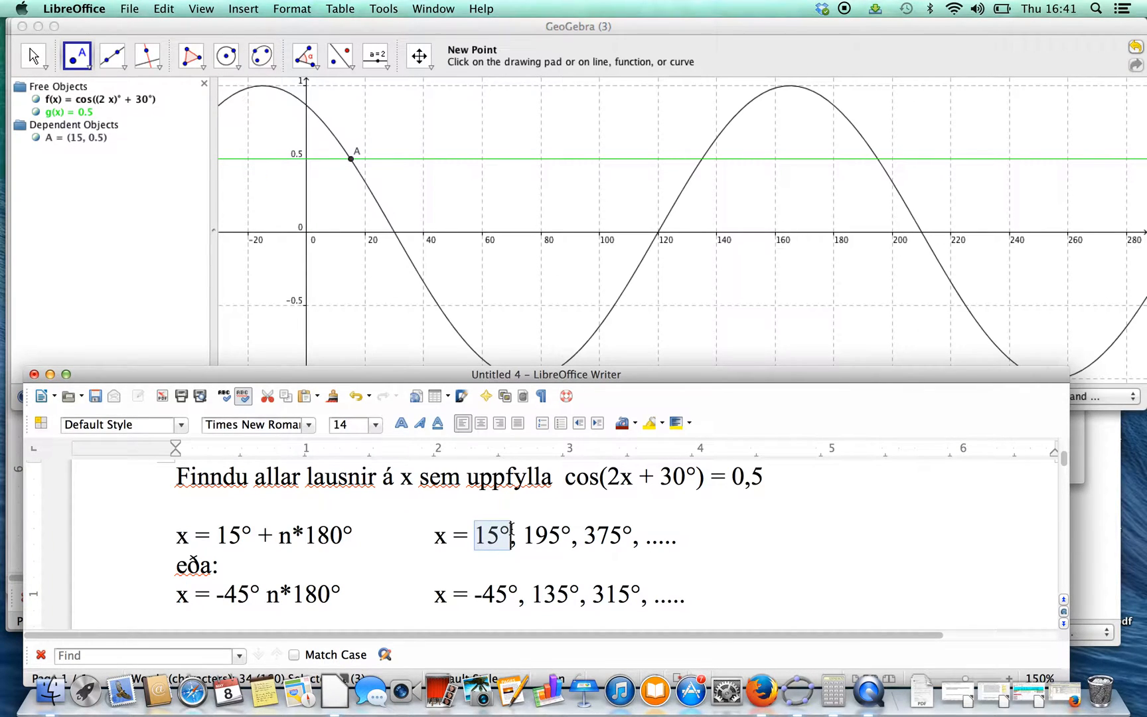
- Mark the intersection at x = 195 with a point in GeoGebra, and highlight 195 in Writer's solution list for comparison
left_click(158, 151)
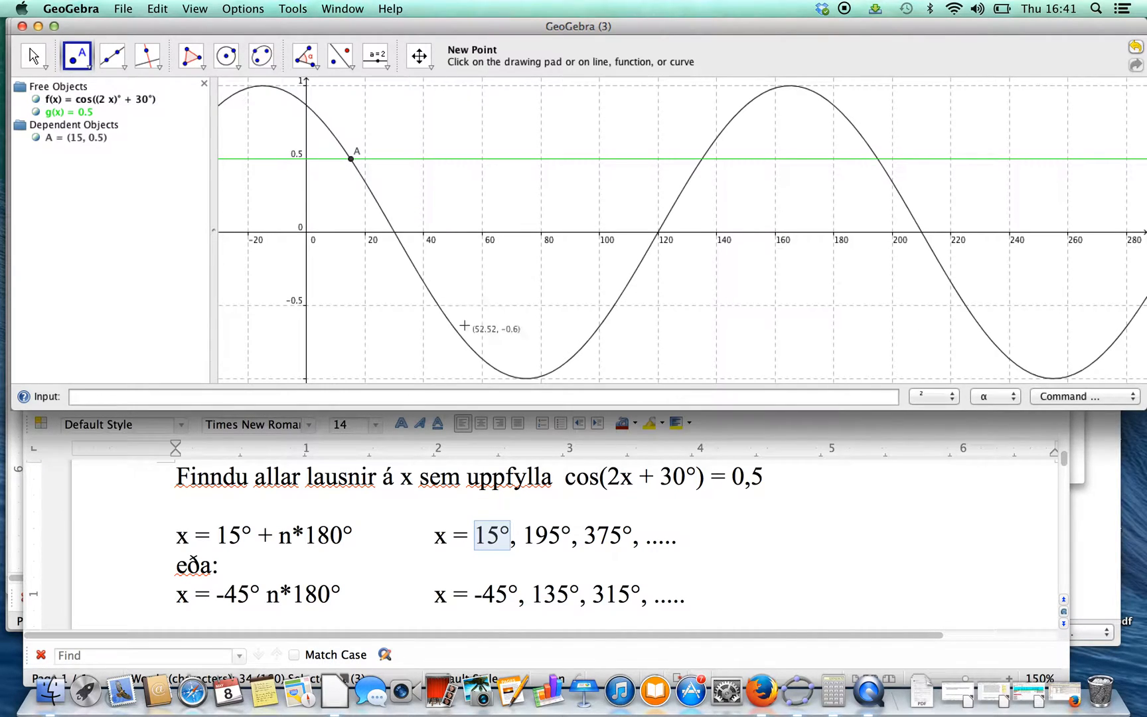
left_click(877, 160)
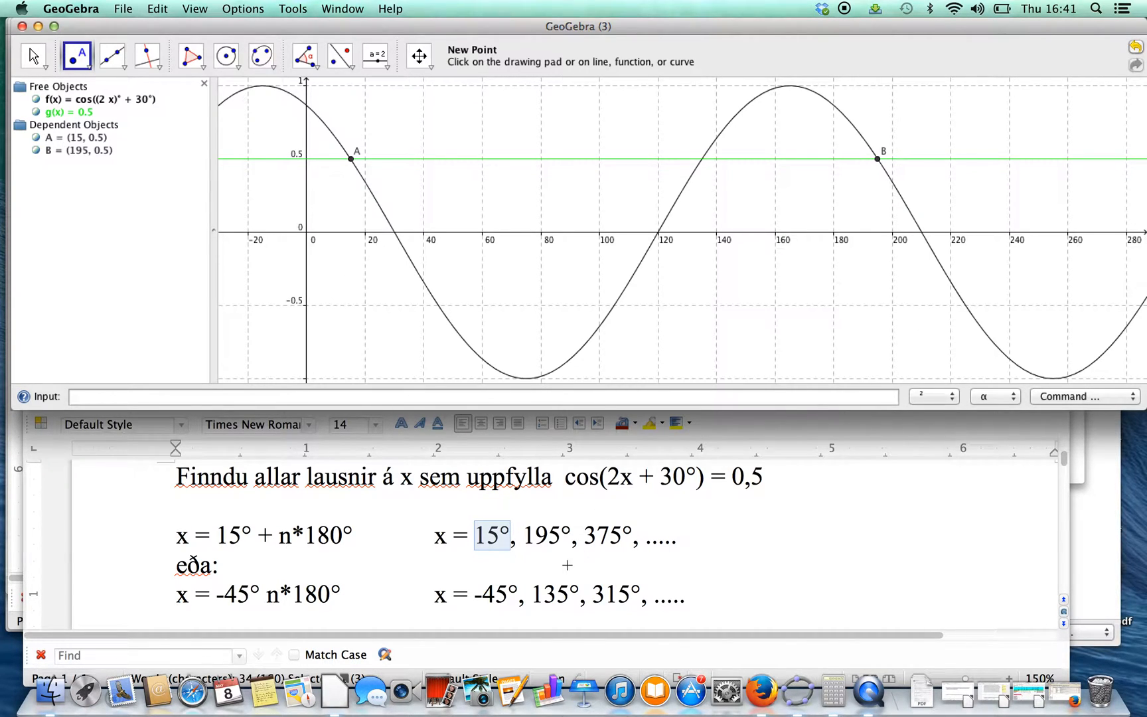
left_click(539, 533)
left_click_drag(523, 535, 563, 535)
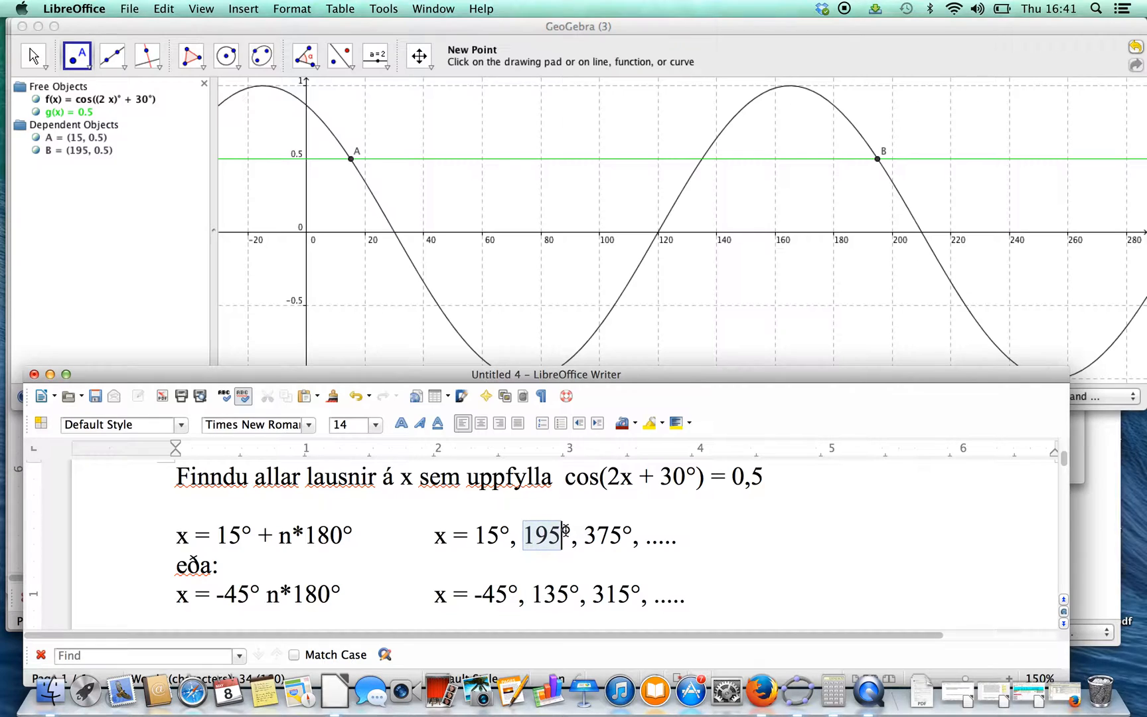
left_click(568, 210)
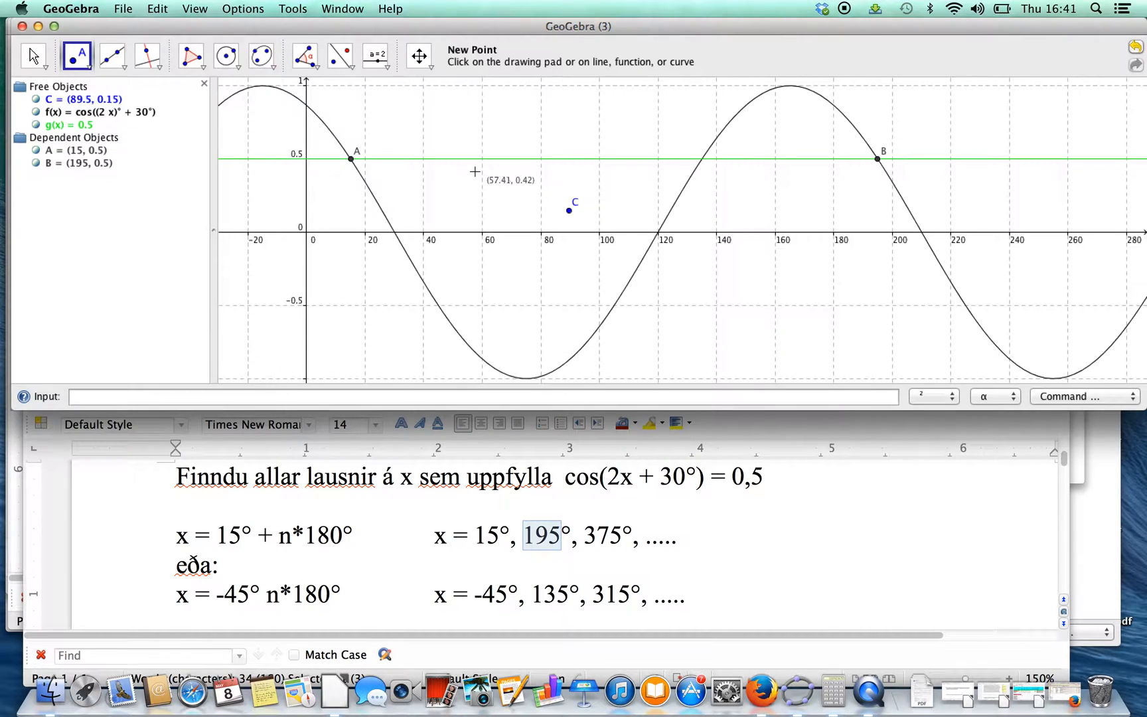
left_click(158, 9)
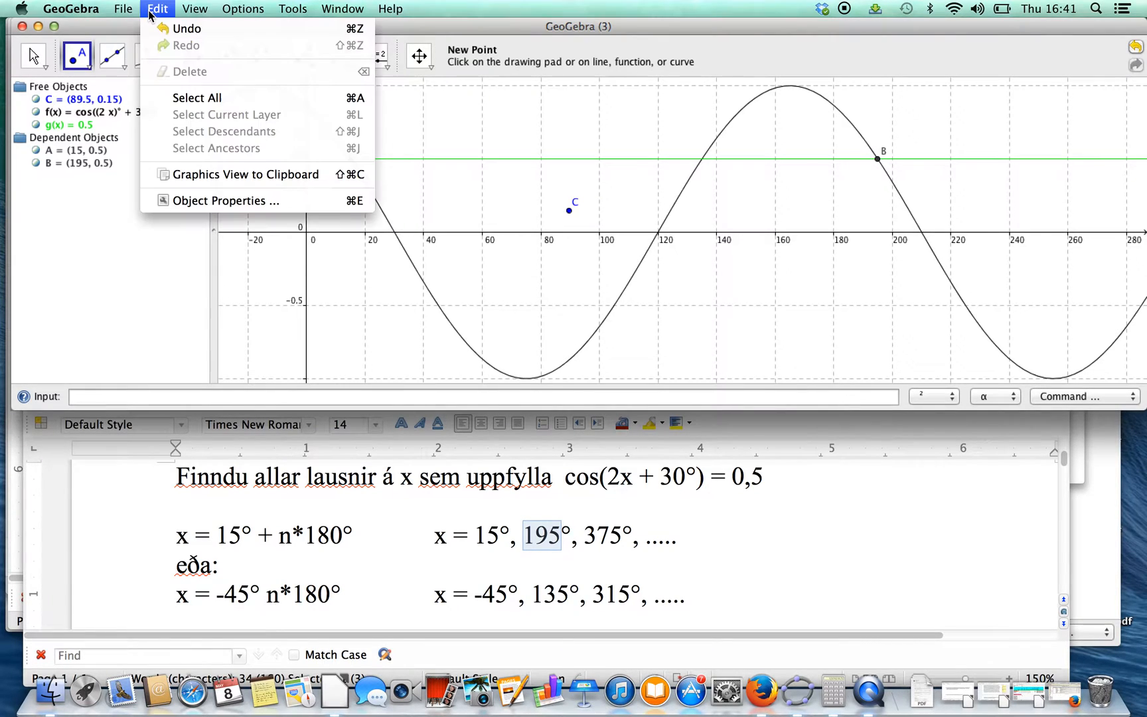
left_click(184, 30)
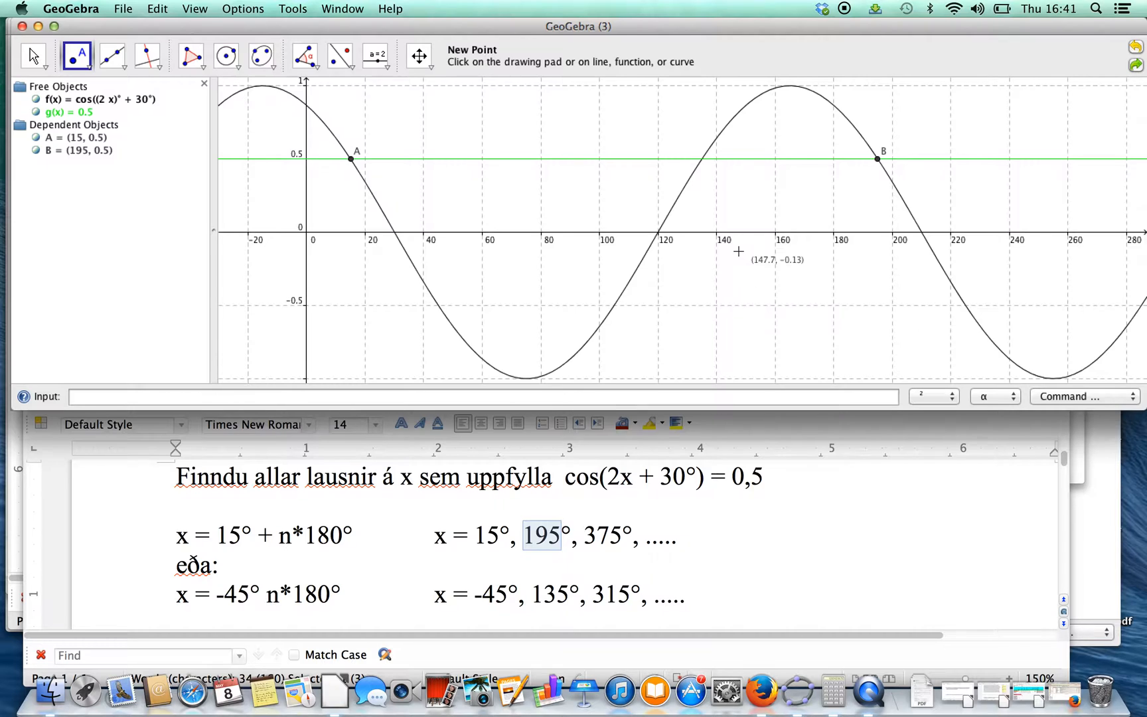
- Mark the intersection at x = 375 with a point in GeoGebra, and highlight 375° in Writer's solution list for comparison
scroll(739, 252, "down", 3)
scroll(739, 252, "down", 1)
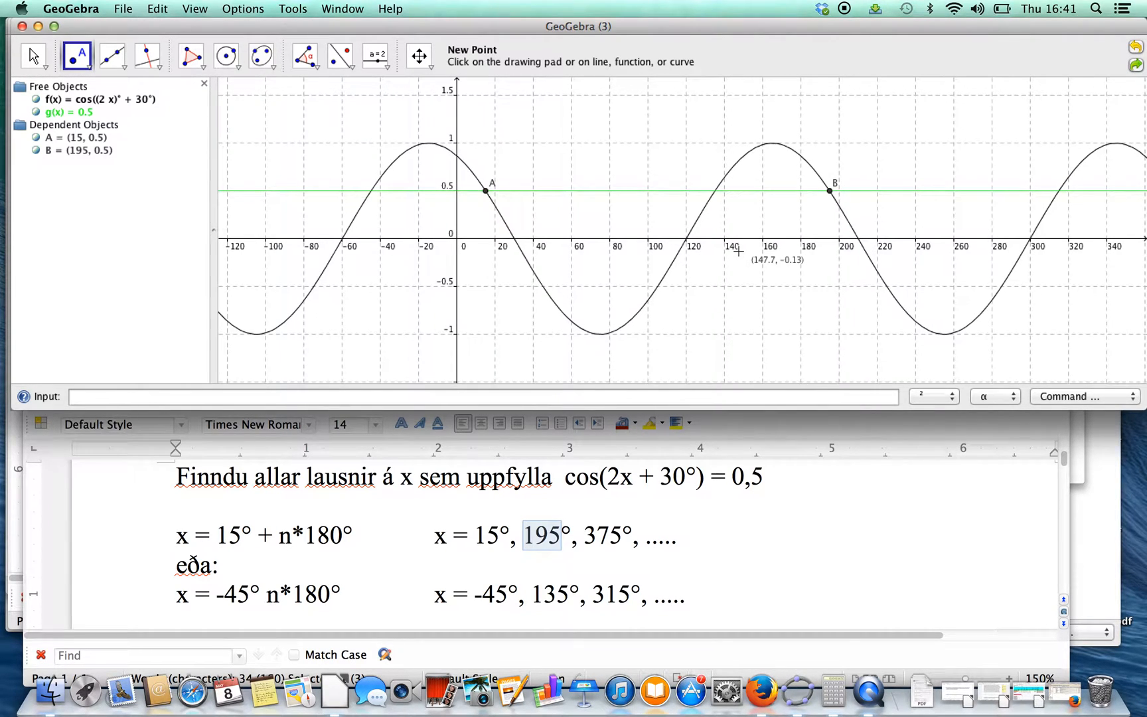
left_click(420, 56)
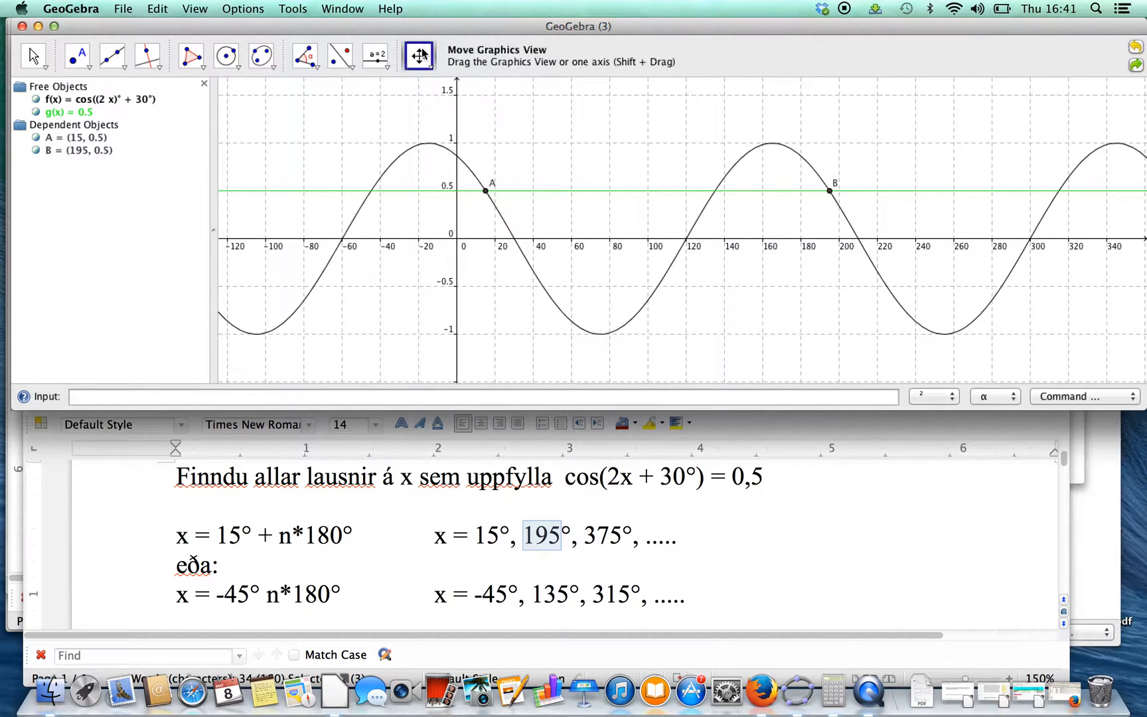
left_click_drag(619, 180, 542, 165)
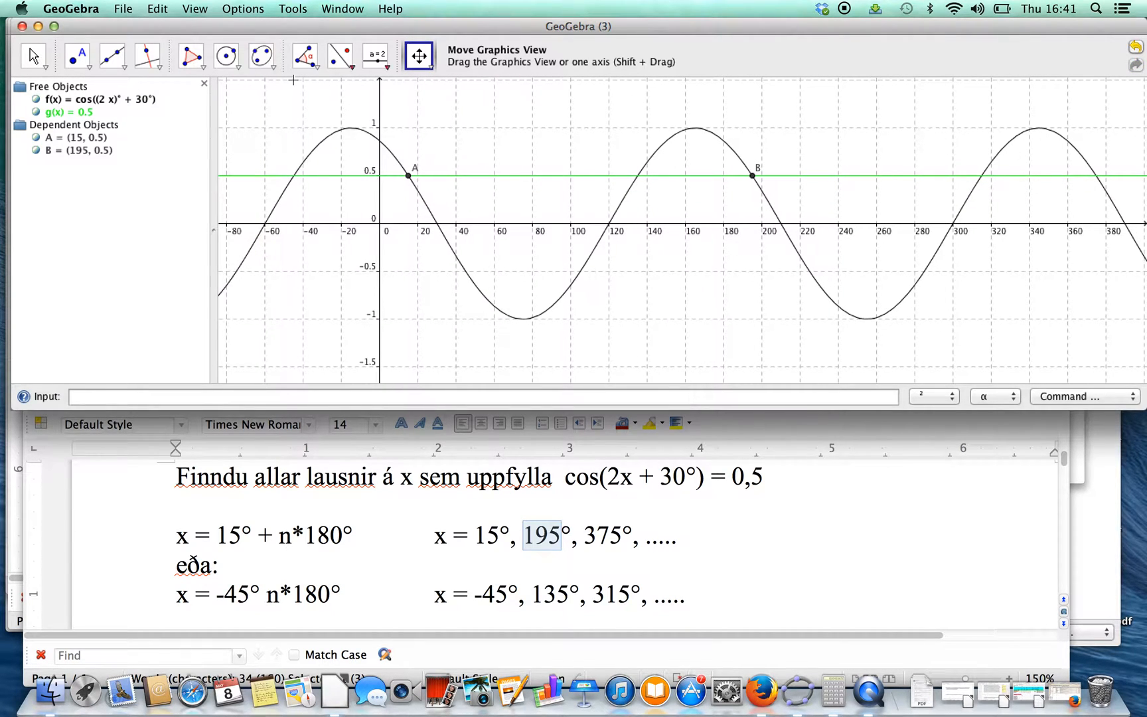
left_click(77, 57)
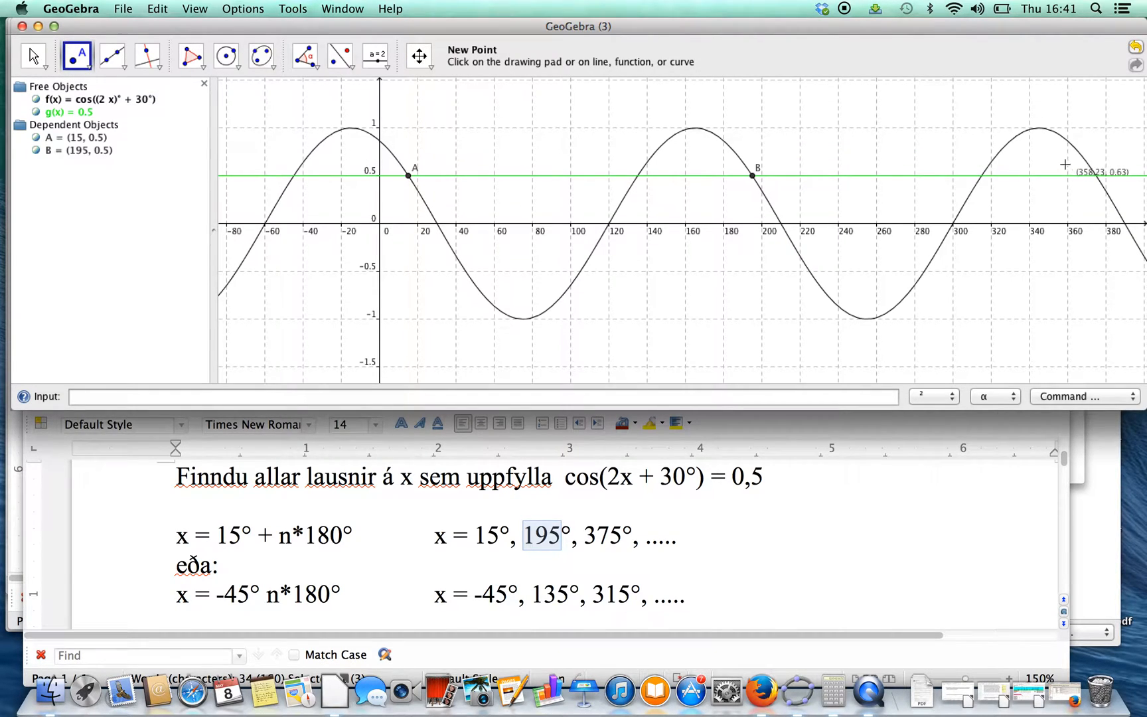
left_click(1097, 177)
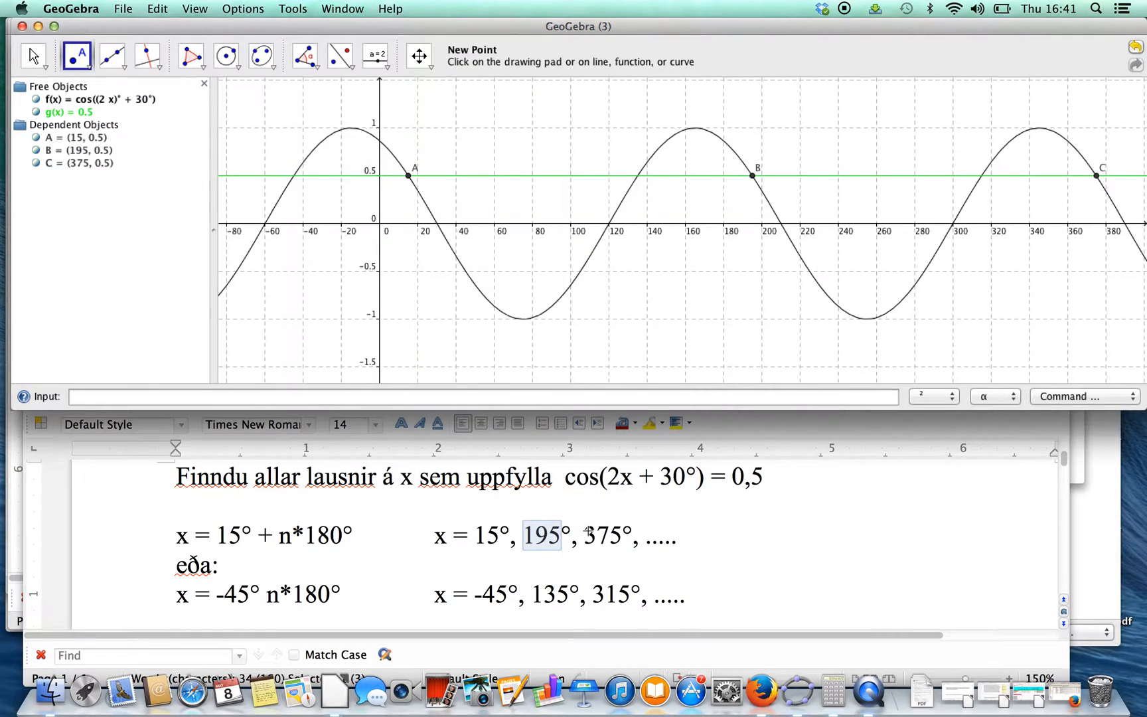
left_click_drag(585, 533, 632, 531)
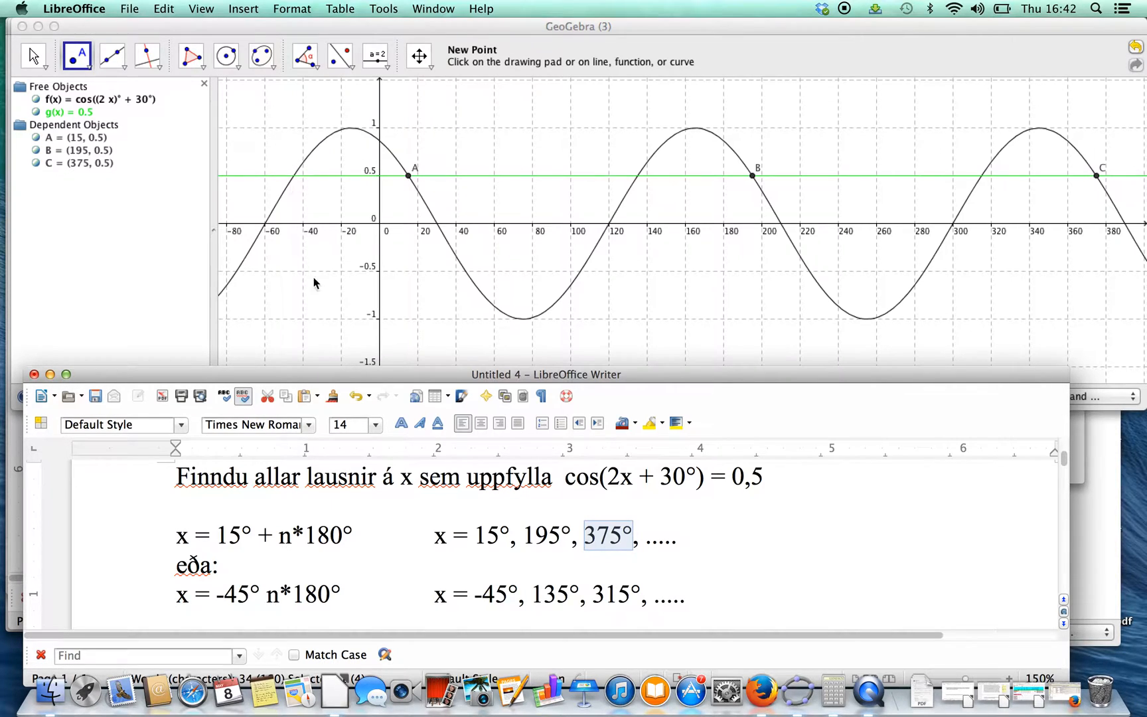
- Highlight −45° in Writer's second solution list and mark the matching intersection at x = −45 with a point in GeoGebra
left_click(437, 597)
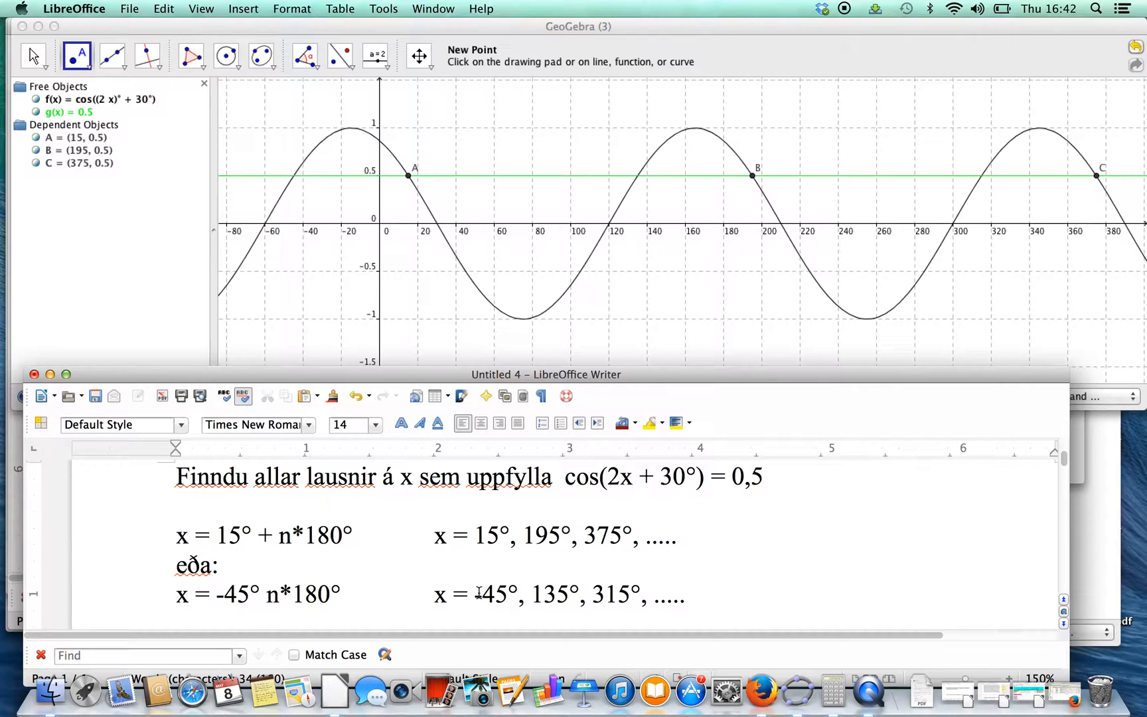
left_click_drag(474, 593, 520, 594)
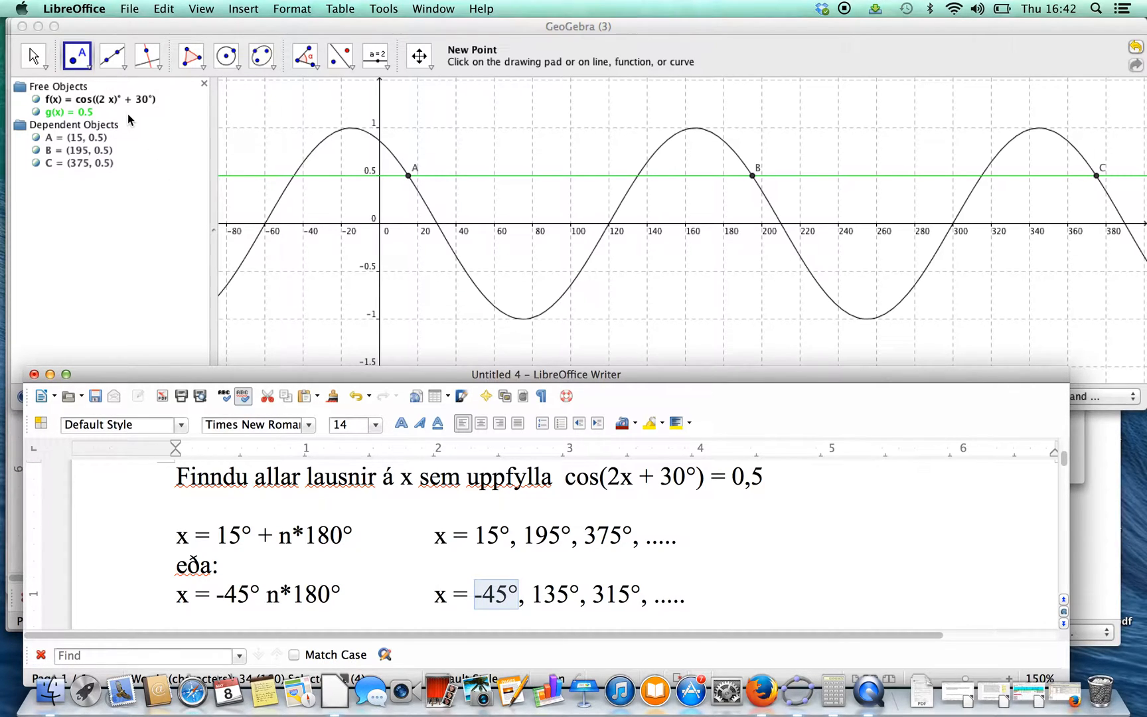
left_click(78, 56)
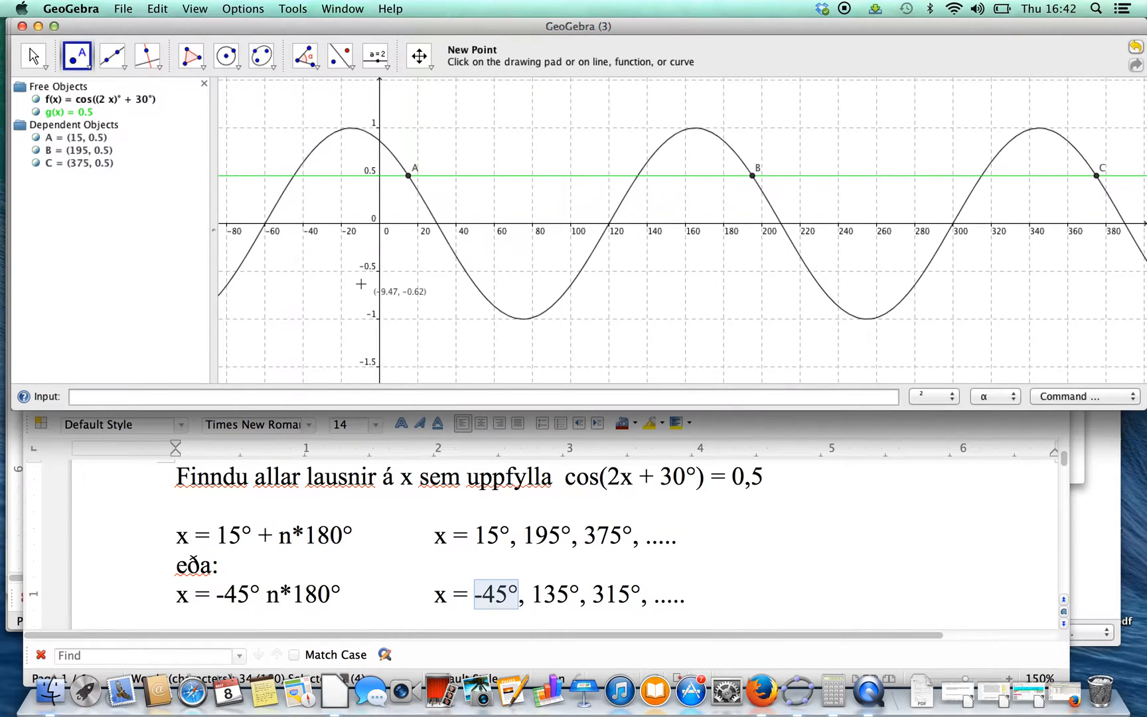
left_click(294, 178)
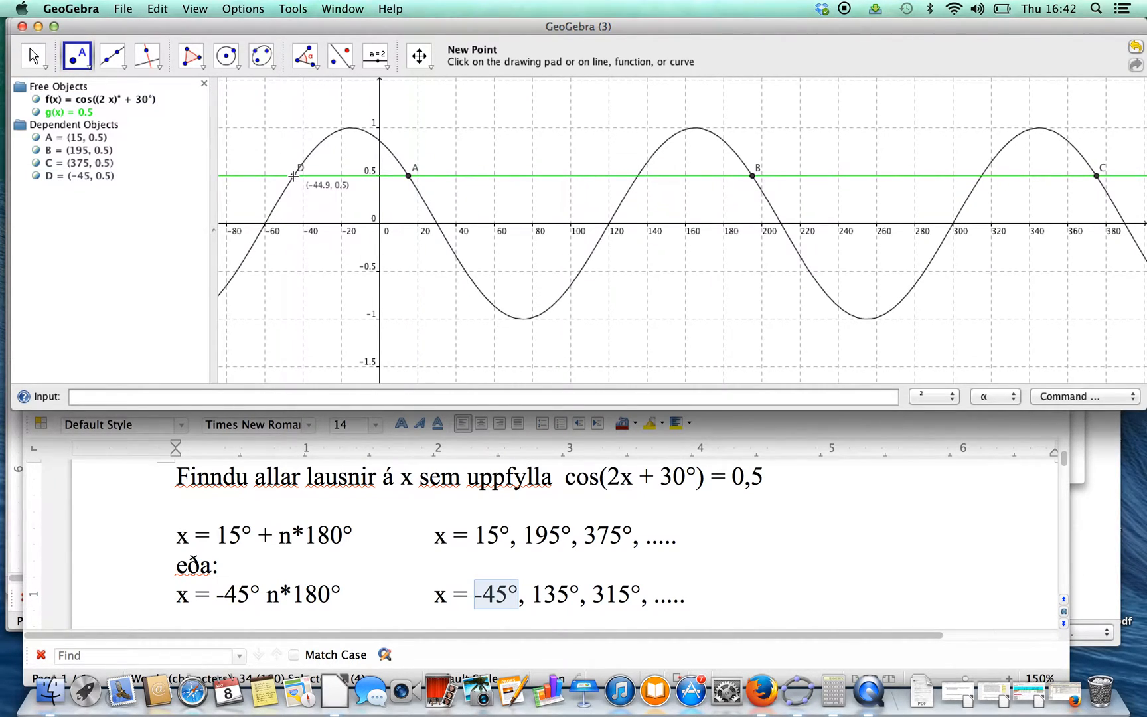
mouse_move(79, 174)
- Add points in GeoGebra on the intersections at x = 135 and x = 315, highlighting 135° in Writer for comparison
left_click(637, 176)
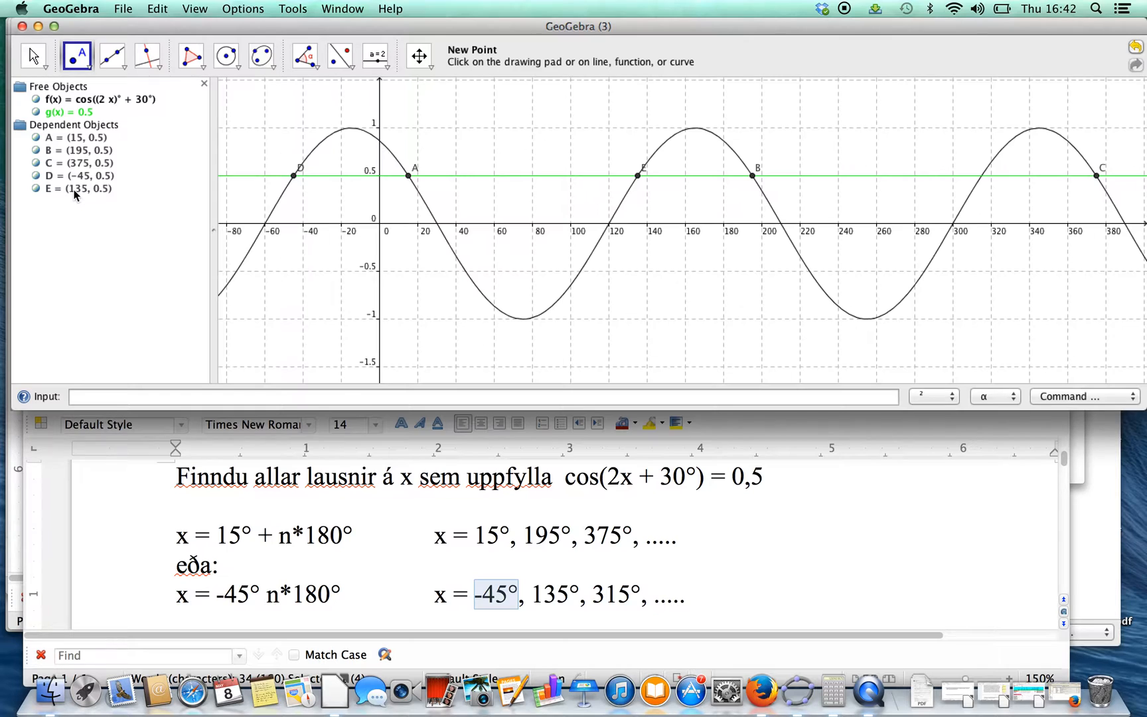
left_click(528, 593)
left_click_drag(532, 593, 581, 593)
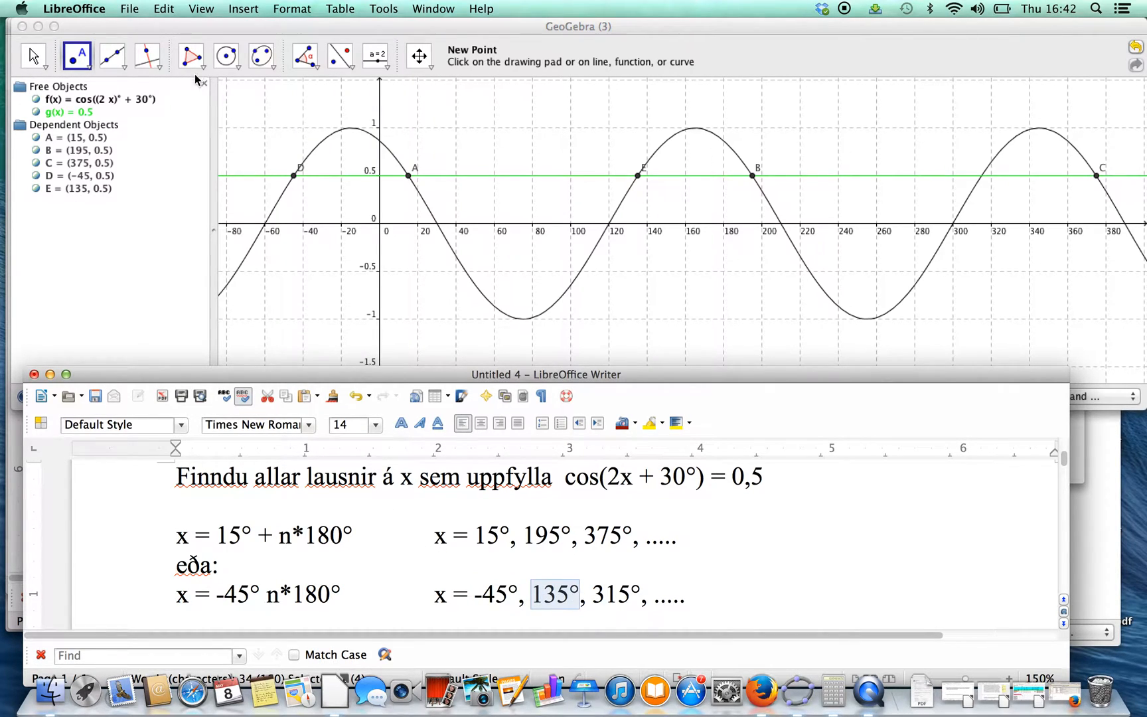
left_click(75, 55)
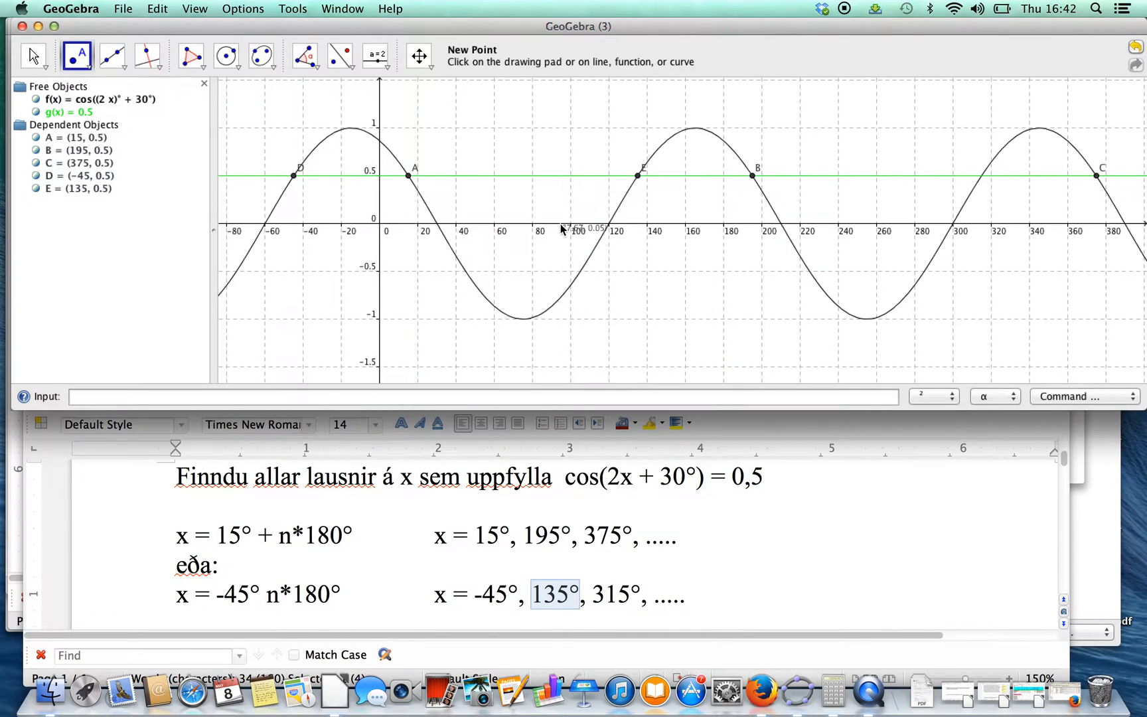
left_click(983, 176)
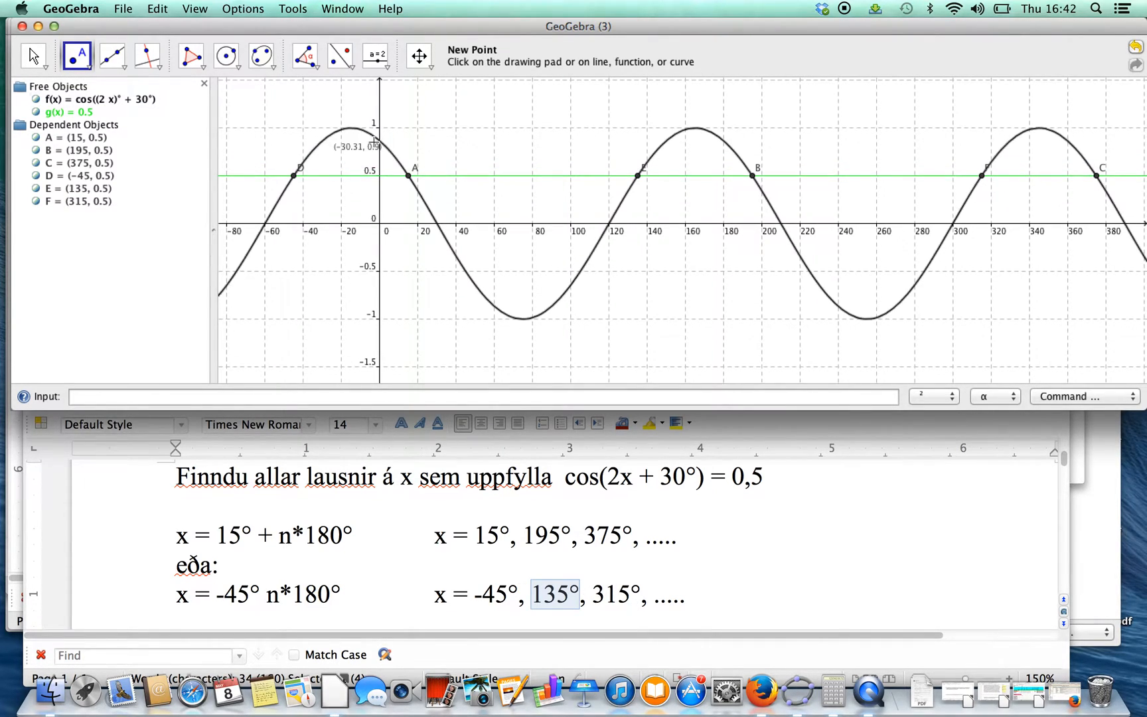
- Colour point D, the intersection at x = −45, red (255, 51, 51) in its object properties
right_click(73, 179)
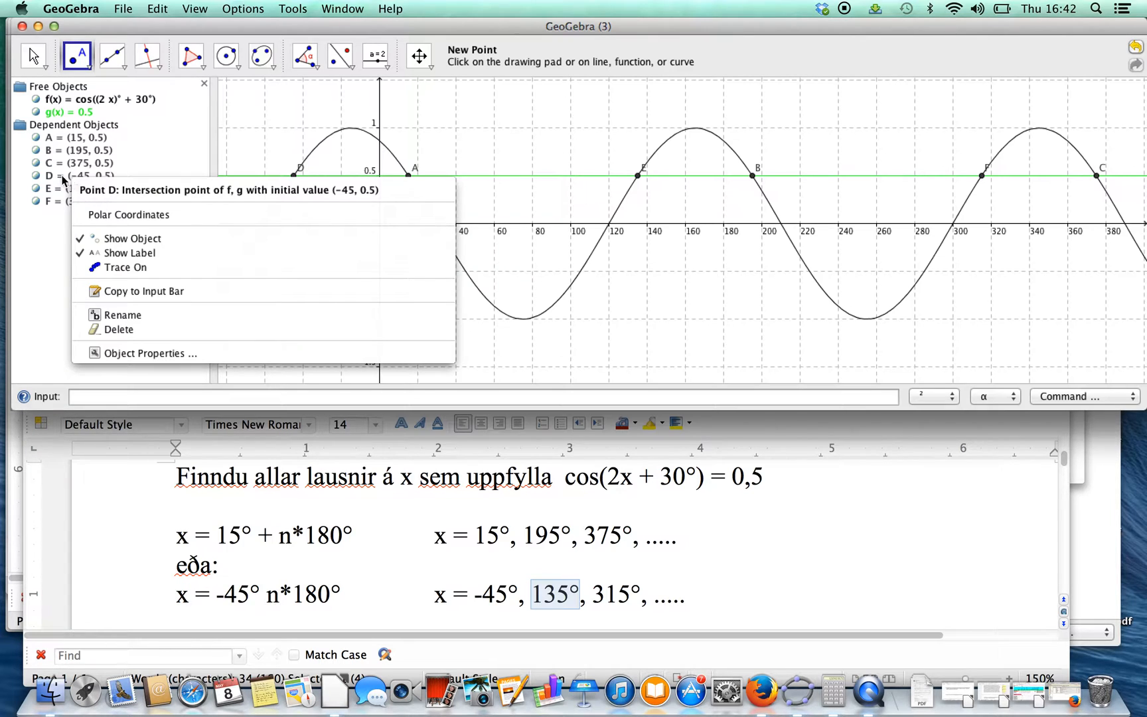
left_click(134, 353)
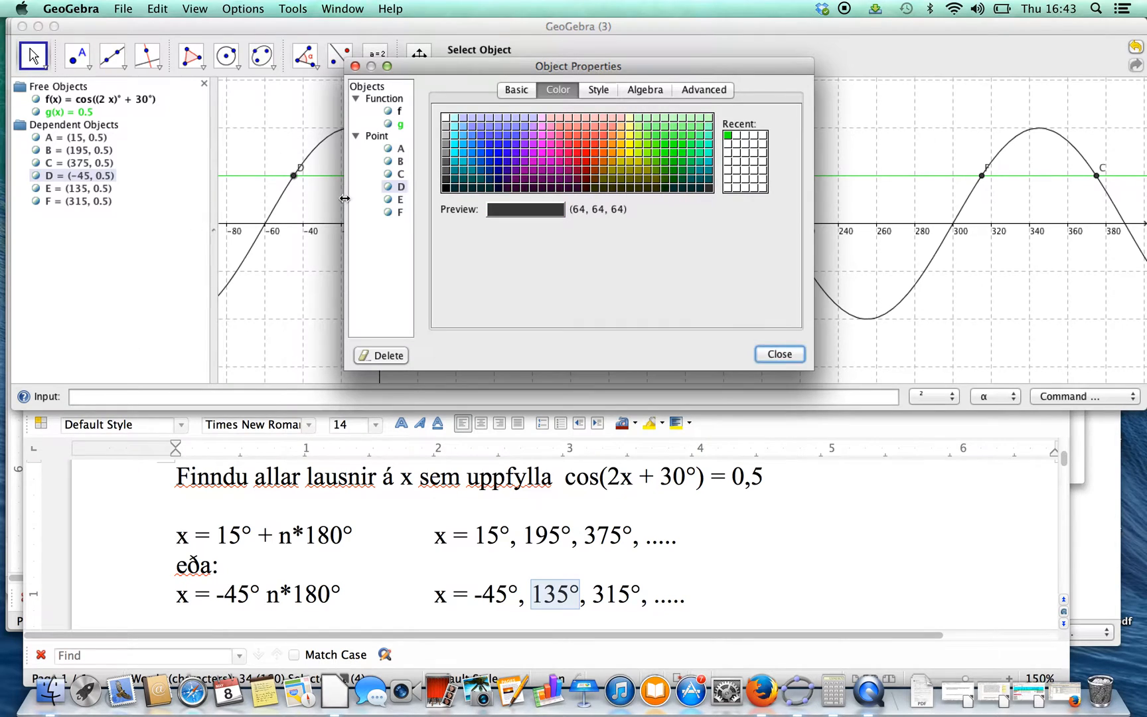
left_click_drag(466, 67, 755, 67)
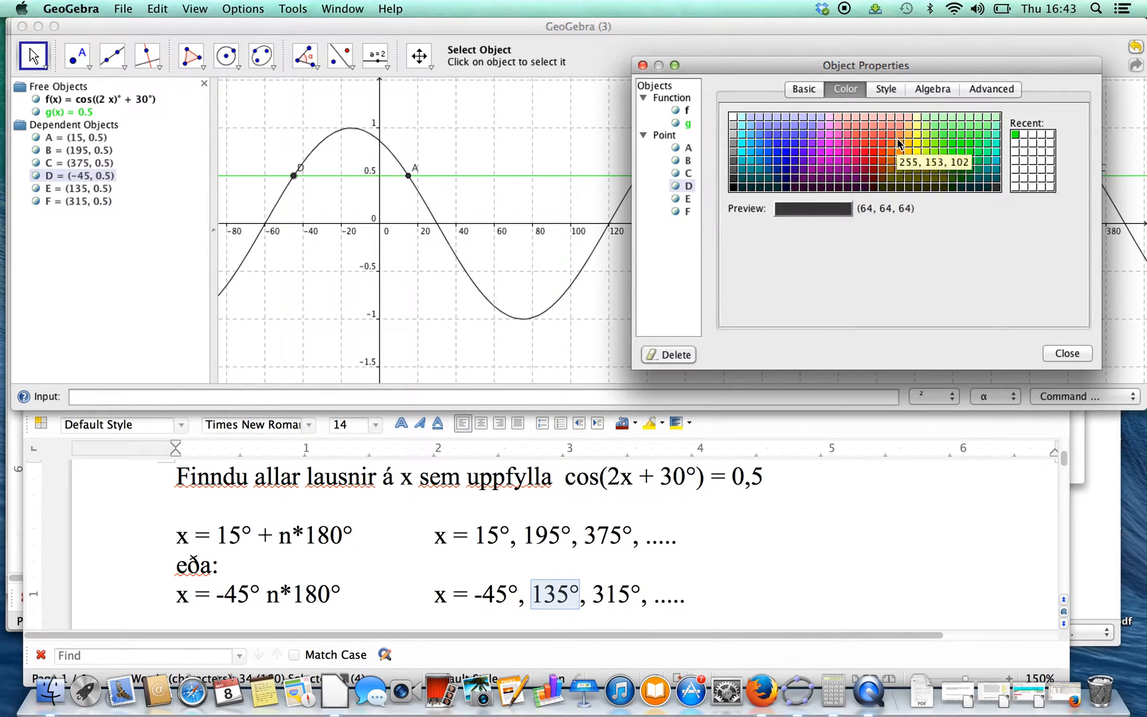
left_click(868, 147)
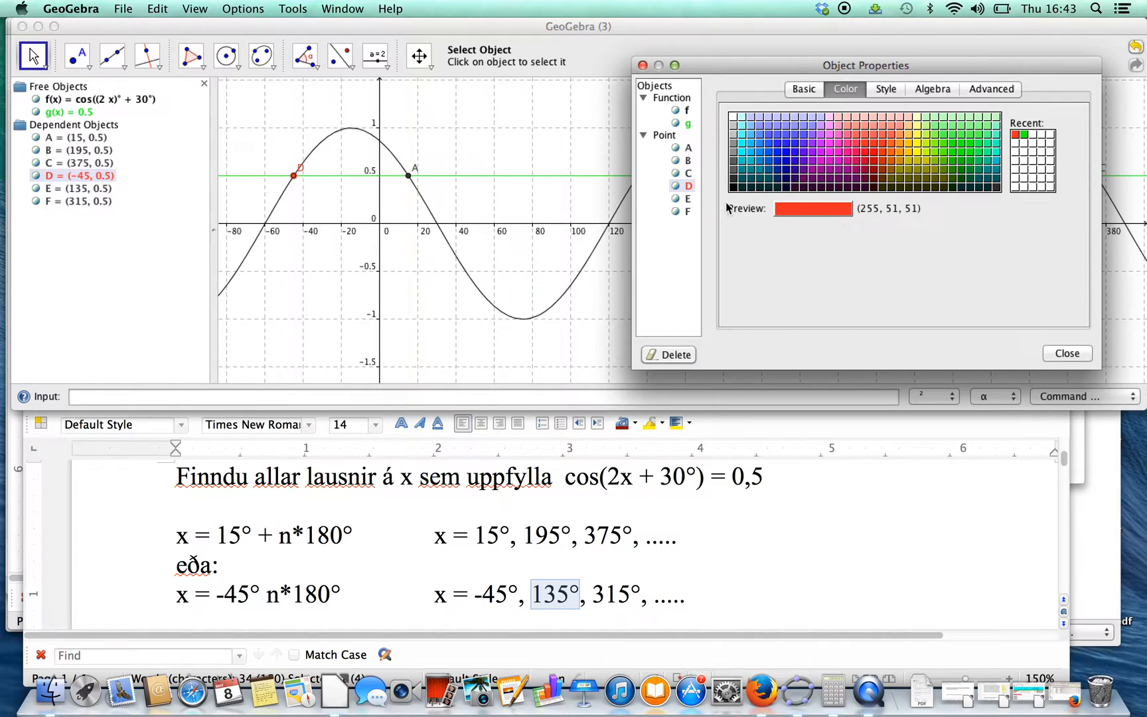
- Colour the intersection points E red (255, 51, 51) and F red (255, 51, 102)
left_click(870, 148)
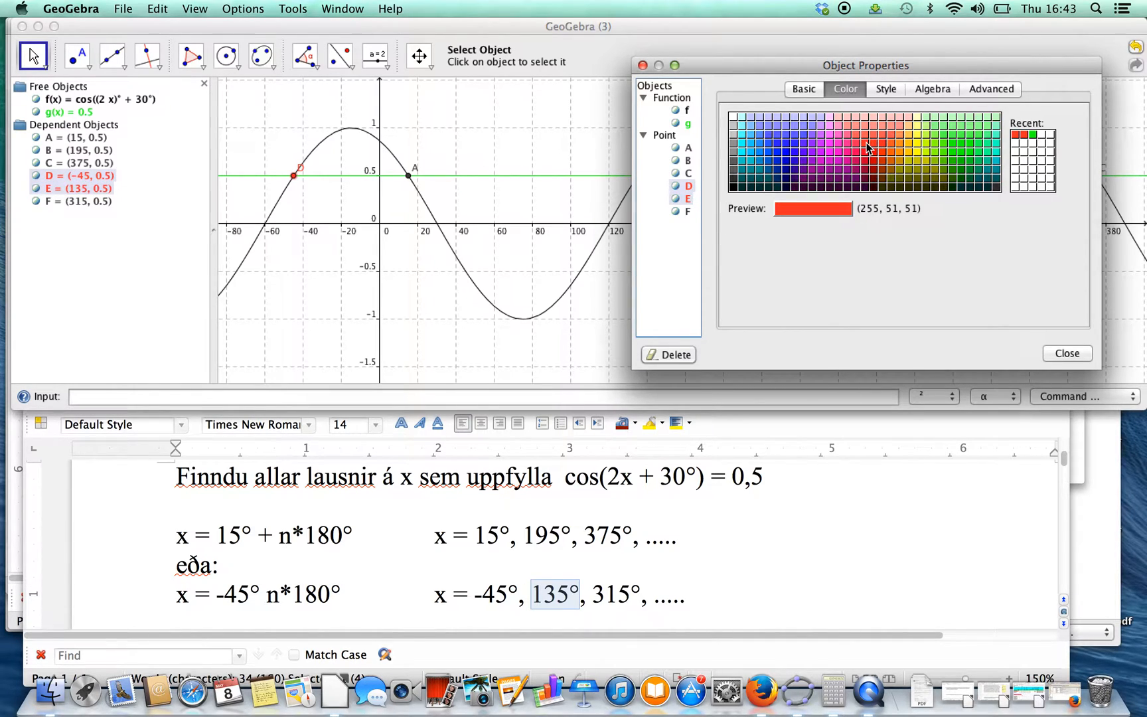
left_click(687, 211)
left_click(688, 198, "shift")
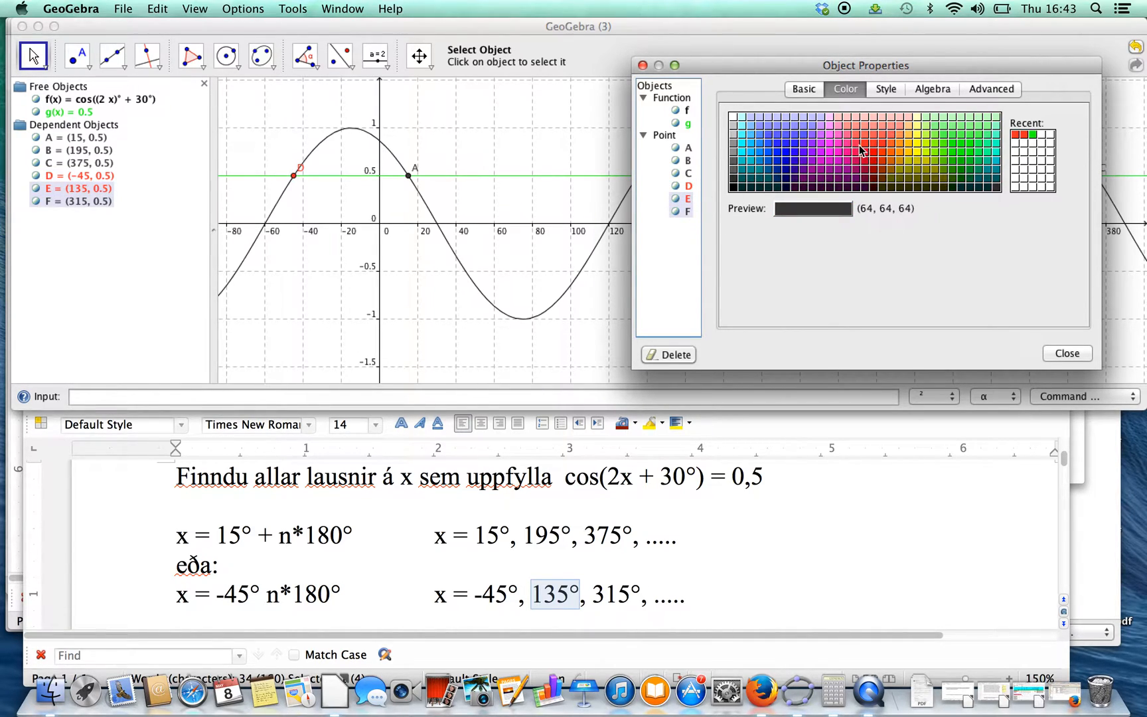
left_click(858, 147)
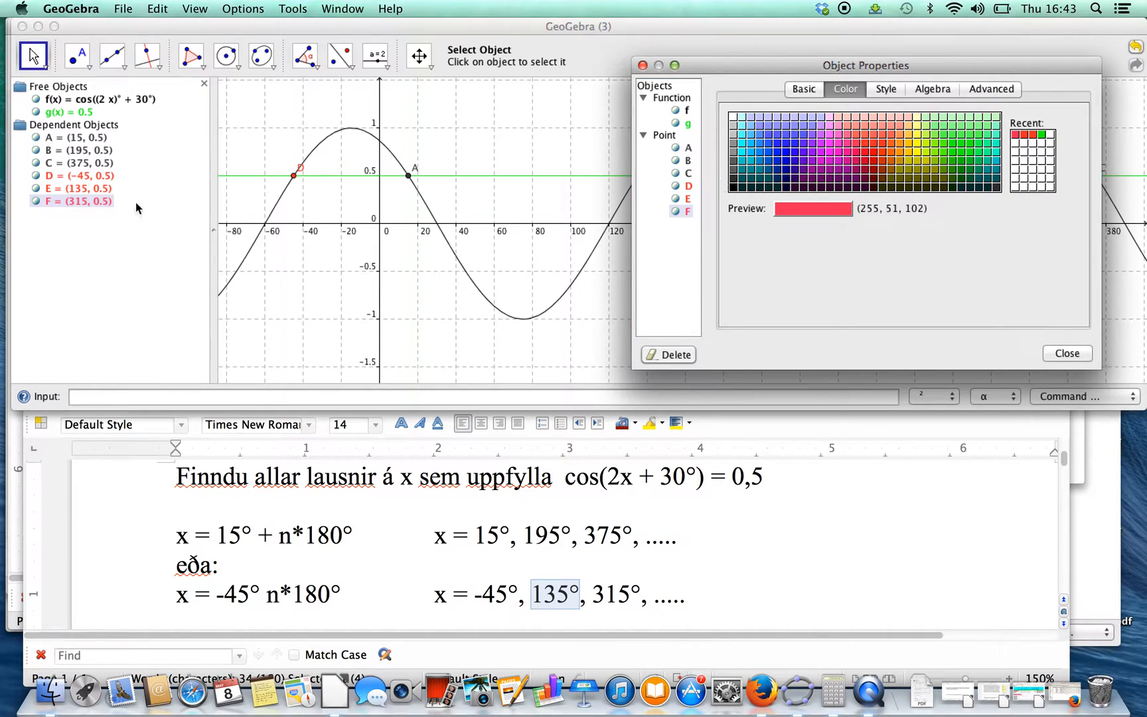
- Colour points A, B and C of the first solution family blue (51, 51, 255) and close the object properties
left_click(688, 148)
left_click(786, 144)
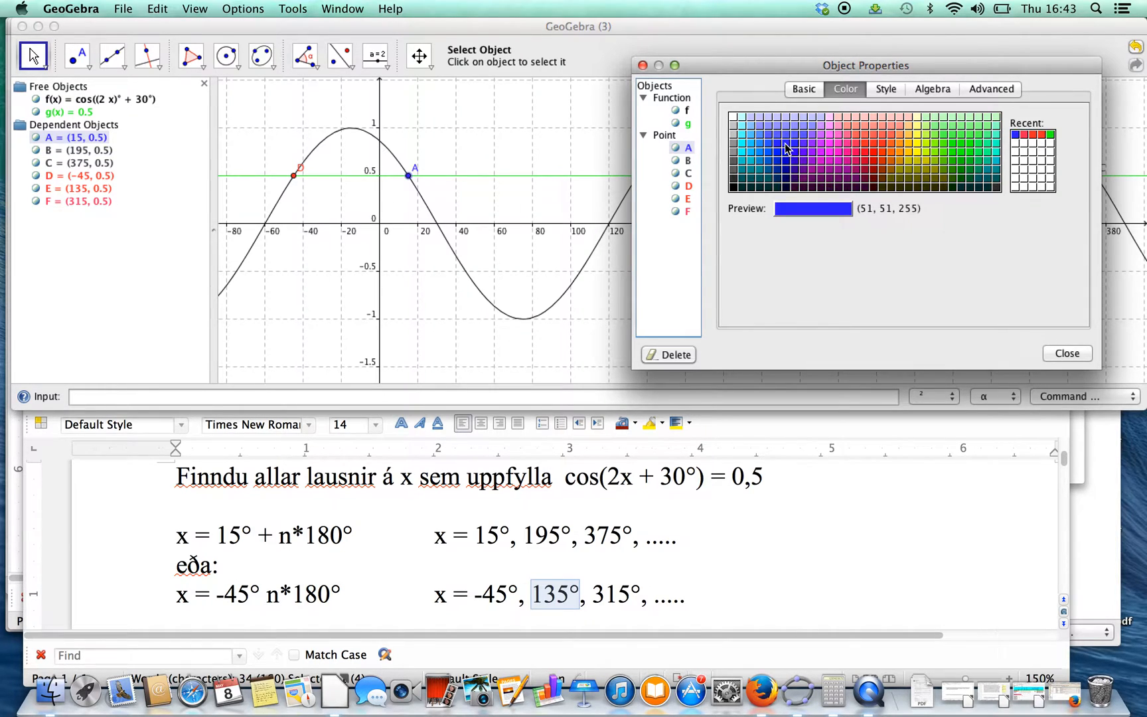
left_click(688, 160)
left_click(787, 144)
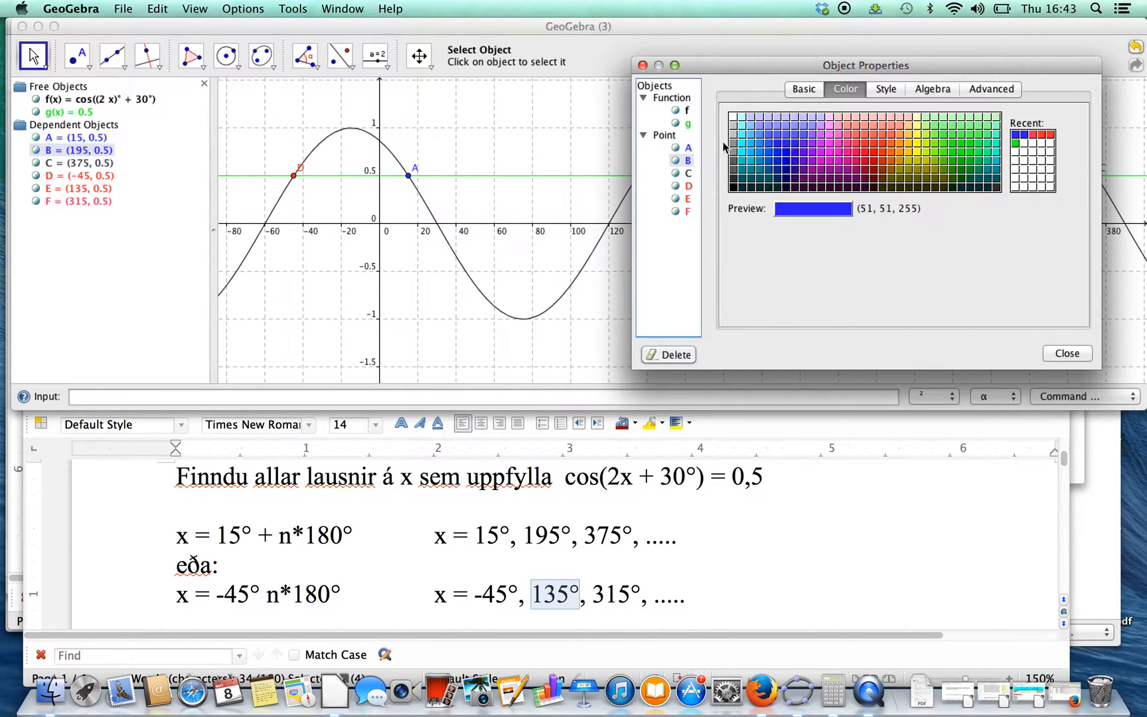
left_click(690, 174)
left_click(788, 146)
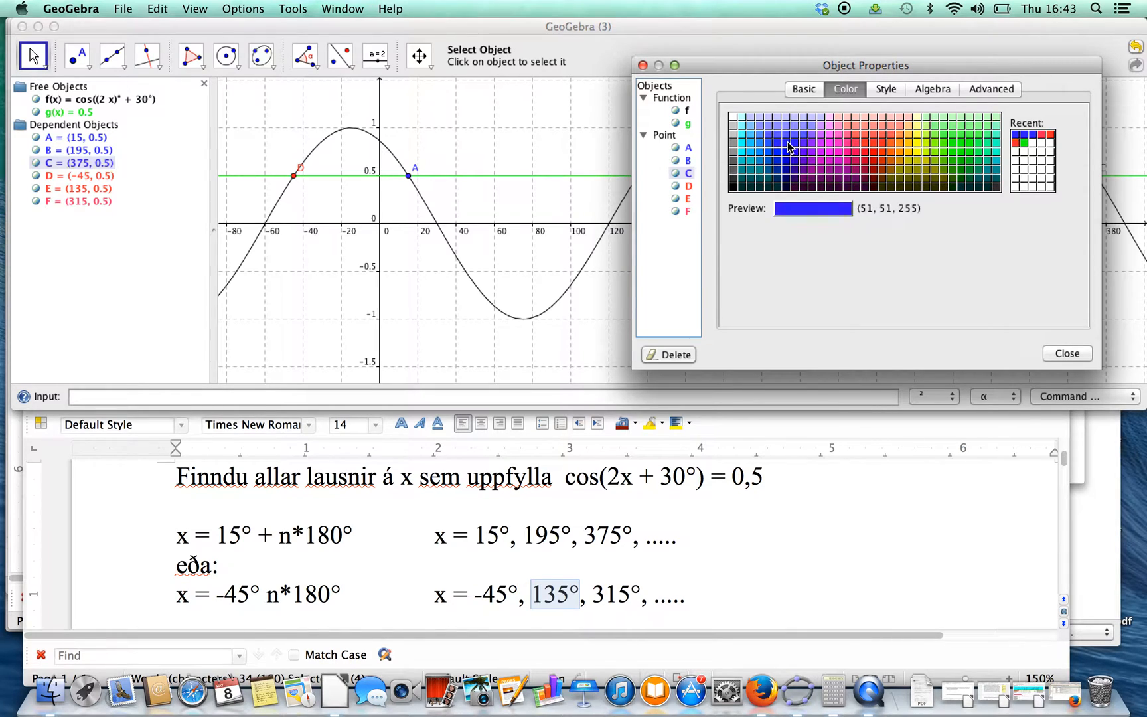
left_click(1081, 356)
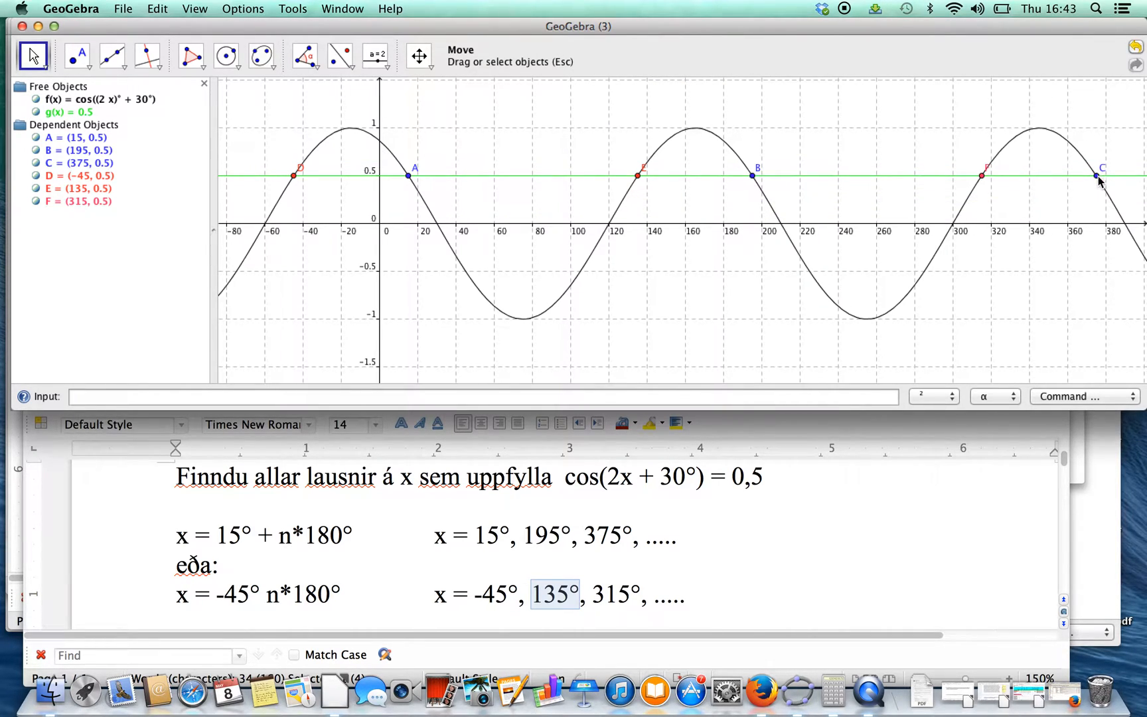
- Highlight the 15° solution line and the −45° solution line in Writer to compare each with its coloured points
left_click(172, 535)
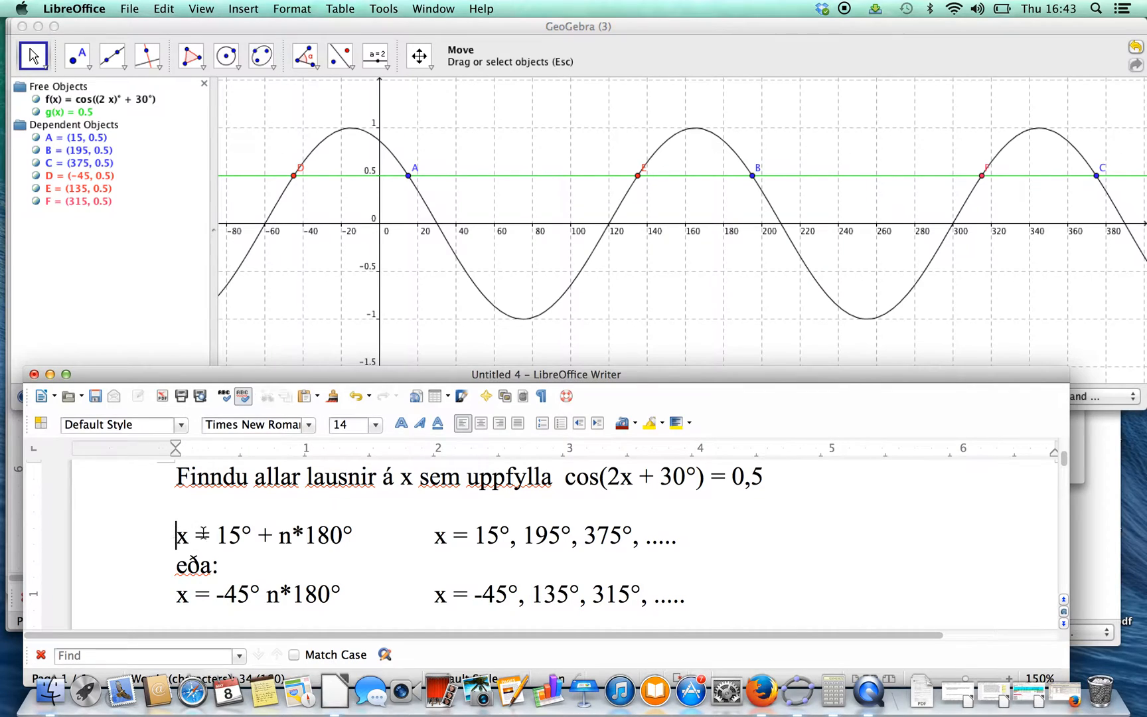
left_click_drag(189, 535, 640, 545)
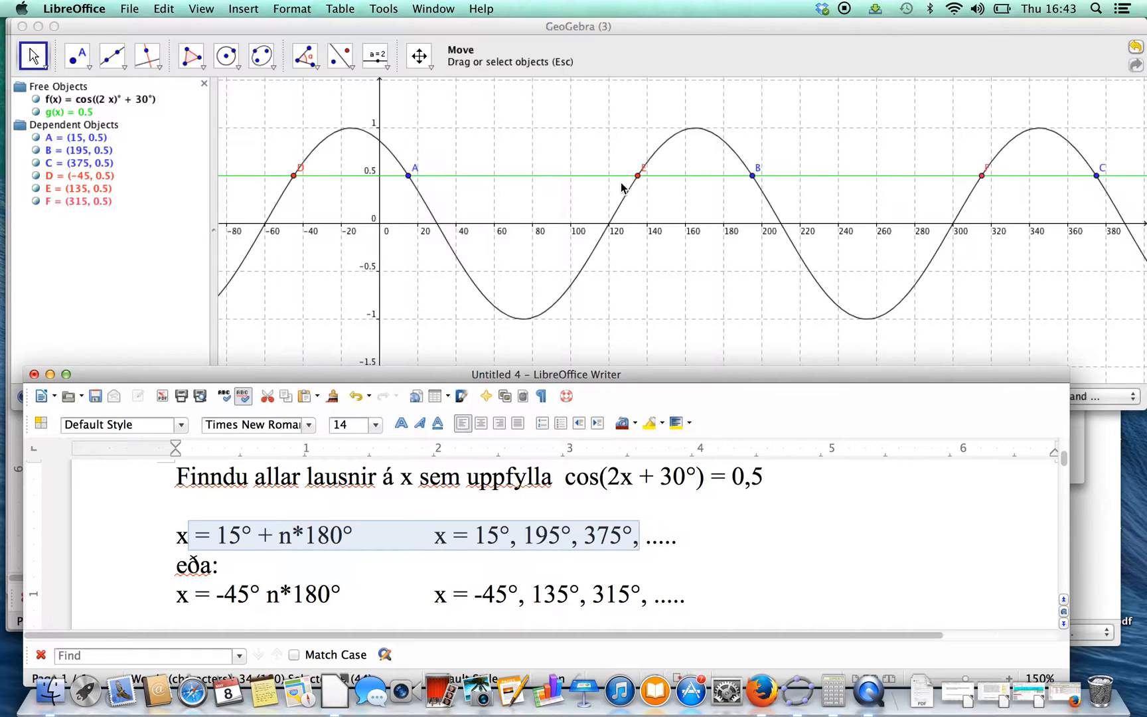
left_click_drag(176, 595, 647, 595)
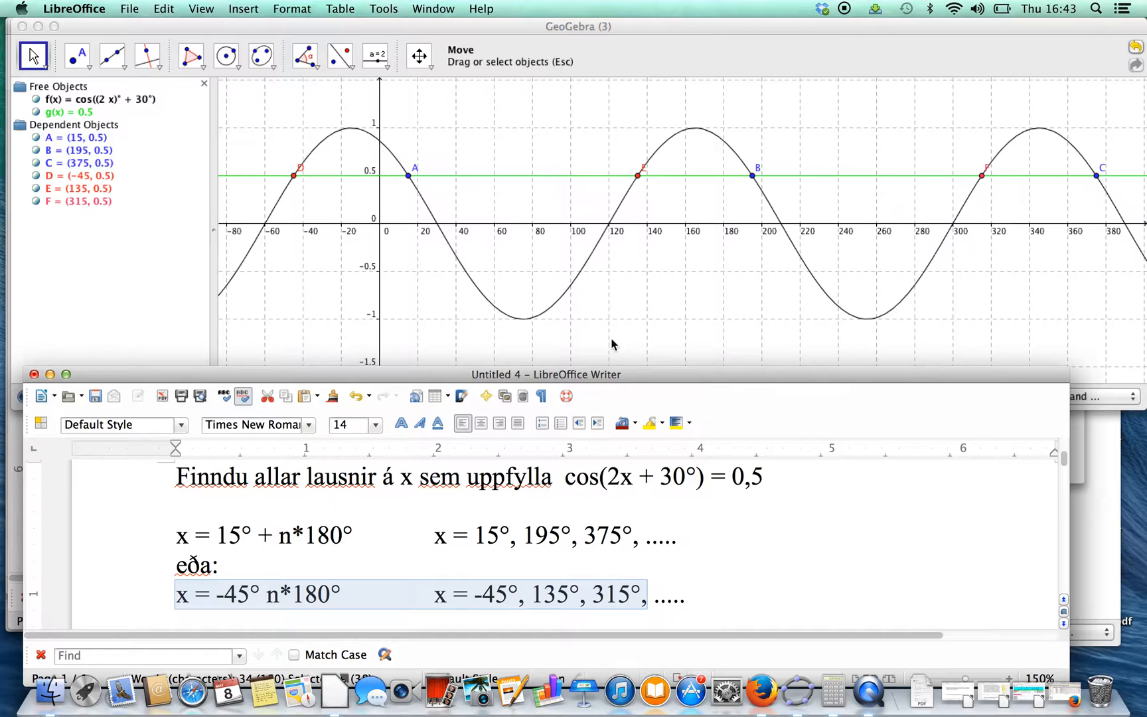
- Start a text annotation in GeoGebra near x = 220 above the graph, reading "Eins og sjá má..." and, after a blank line, "Punktarnir A B og C sýna lausnirnar..."
left_click(623, 268)
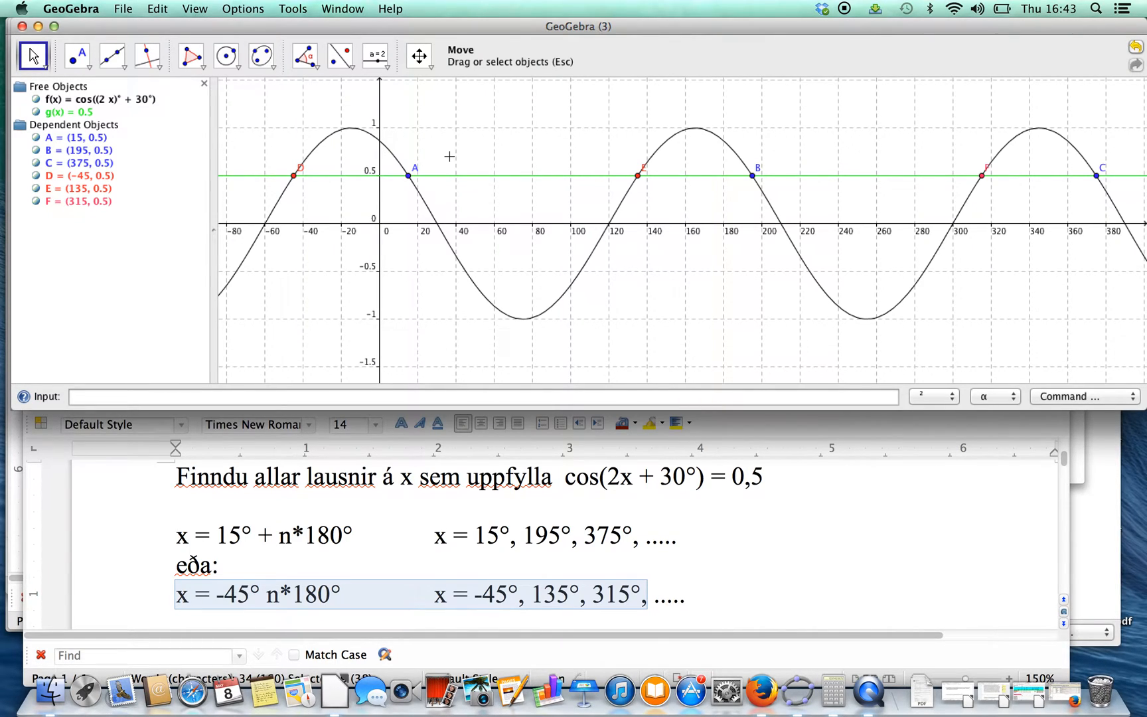
left_click(385, 68)
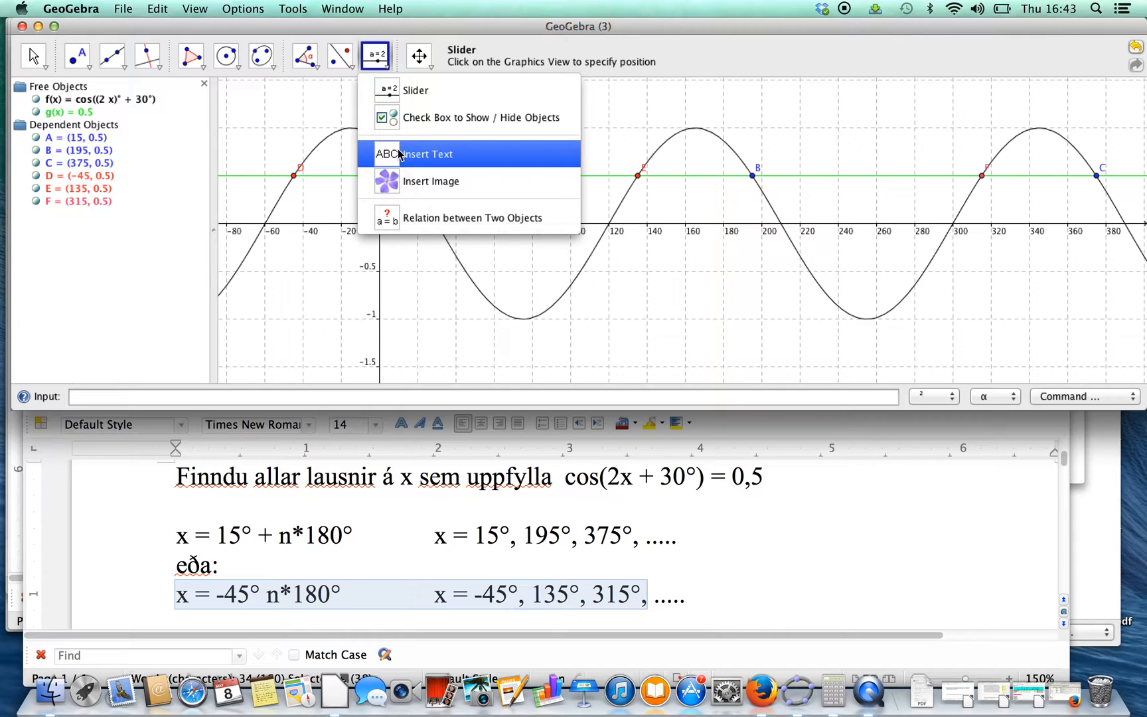
left_click(385, 42)
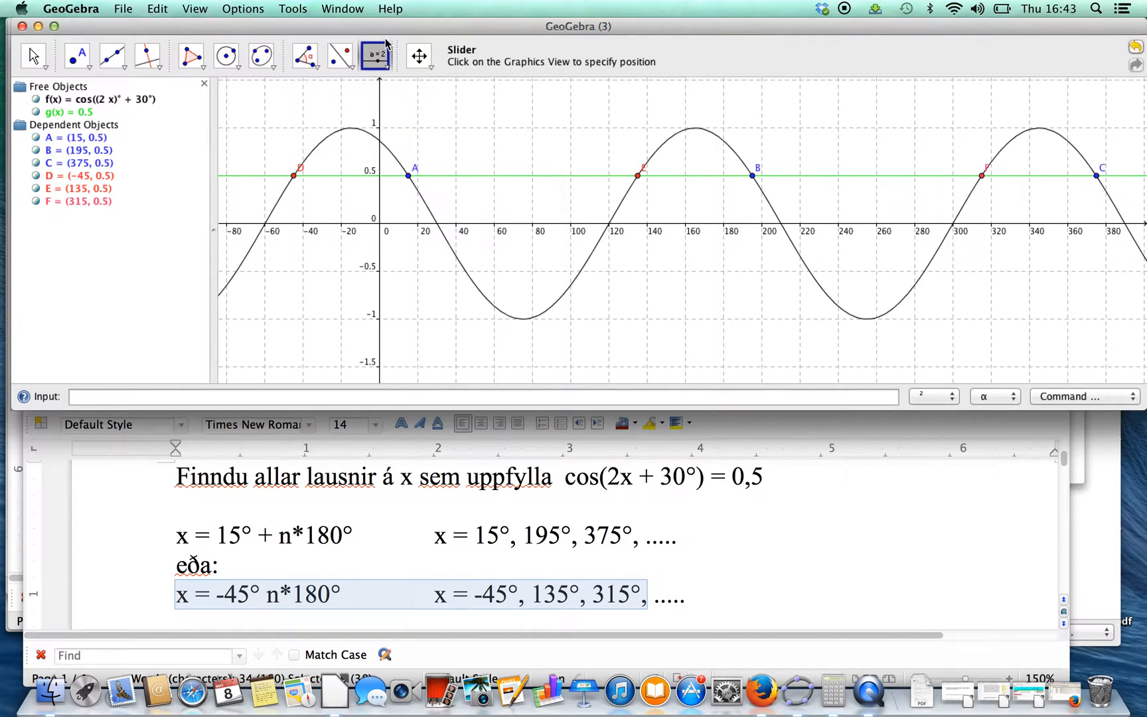
left_click(348, 51)
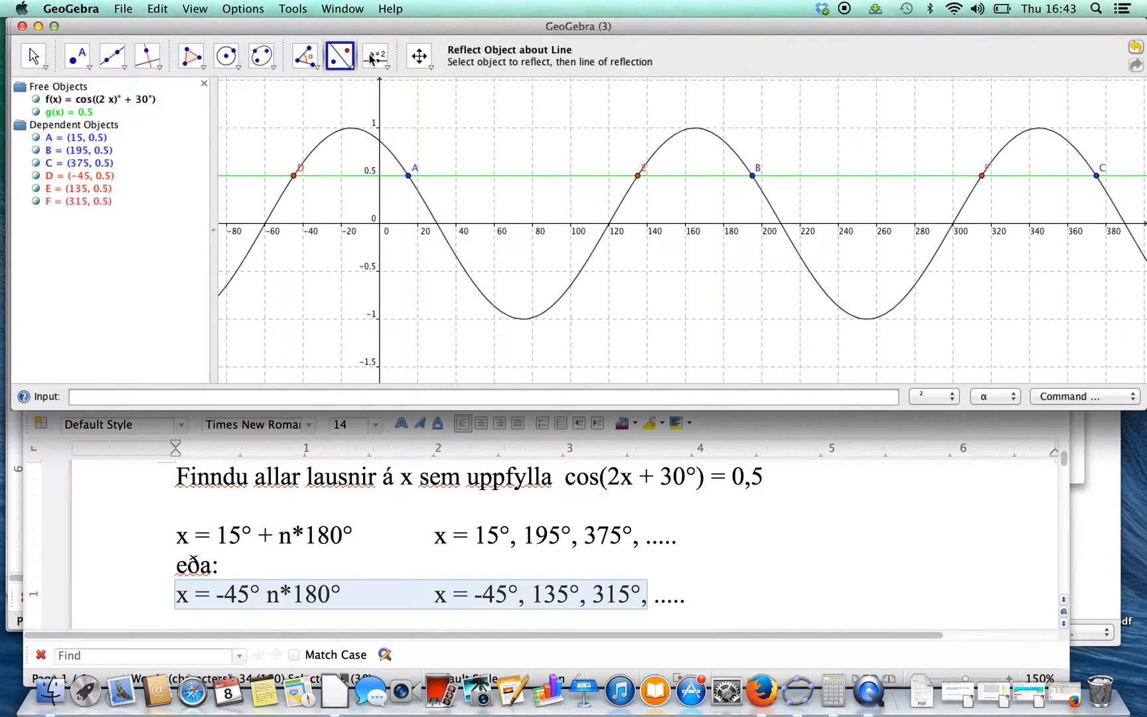
left_click(387, 67)
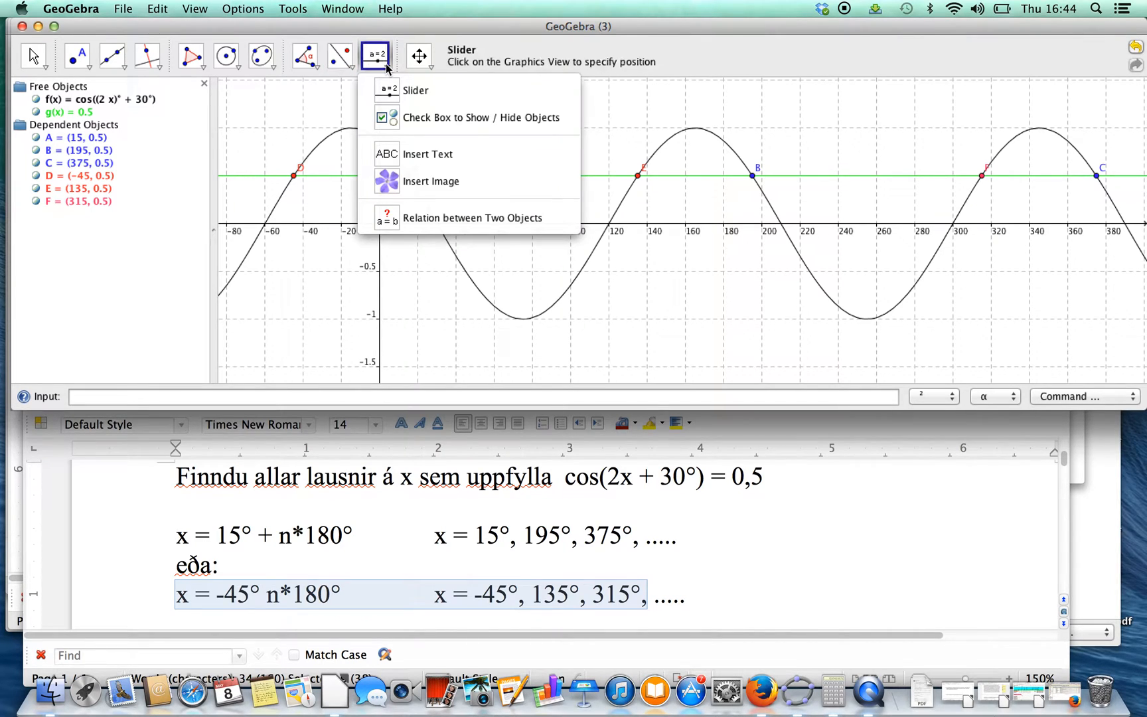
left_click(400, 154)
left_click(805, 98)
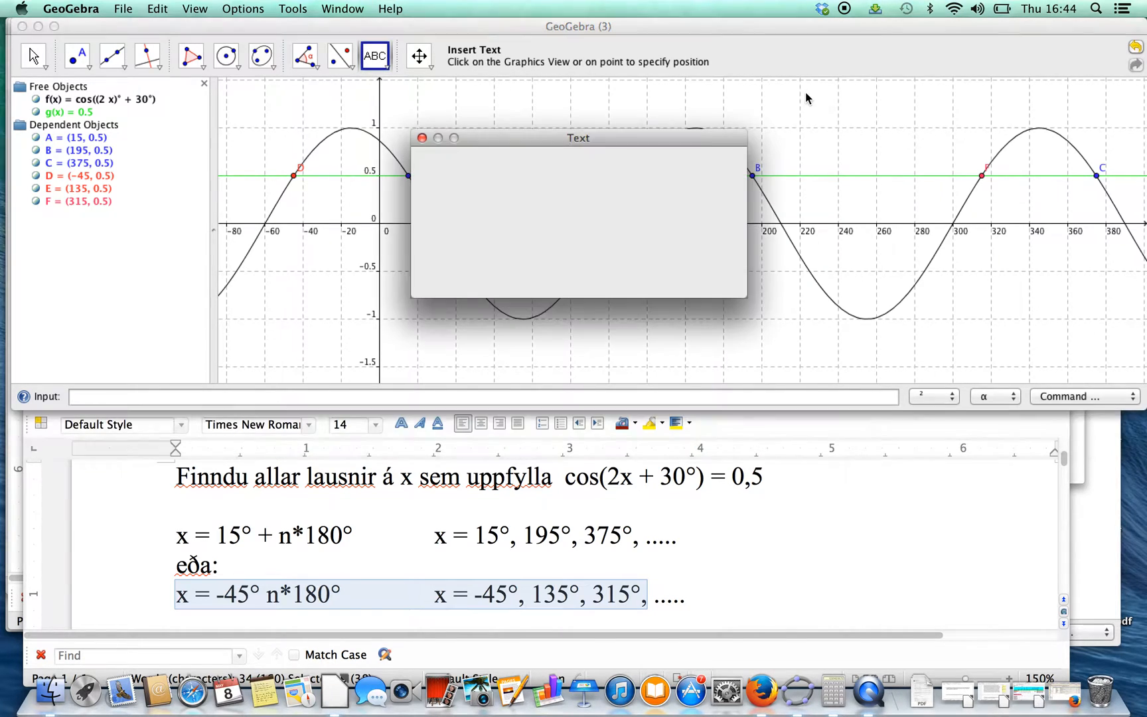
mouse_move(632, 140)
left_mouse_down()
mouse_move(1006, 104)
mouse_move(1010, 119)
left_mouse_up()
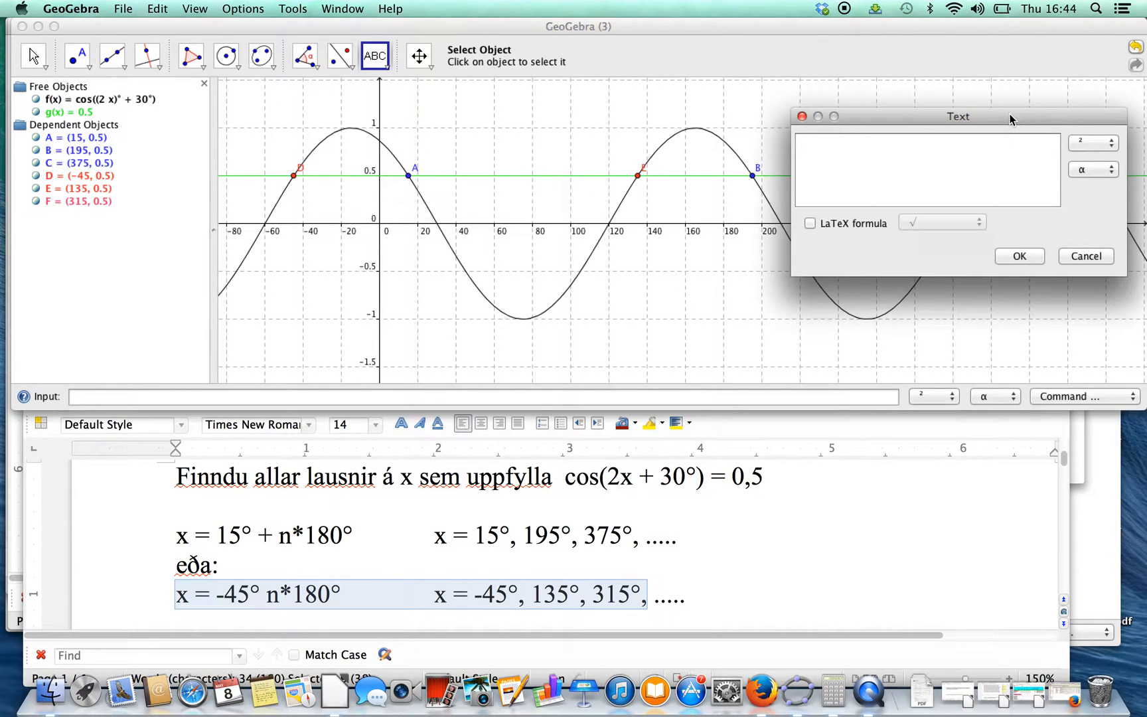
type("Eins og sjá má...")
key("Return")
type("Punktarnir A")
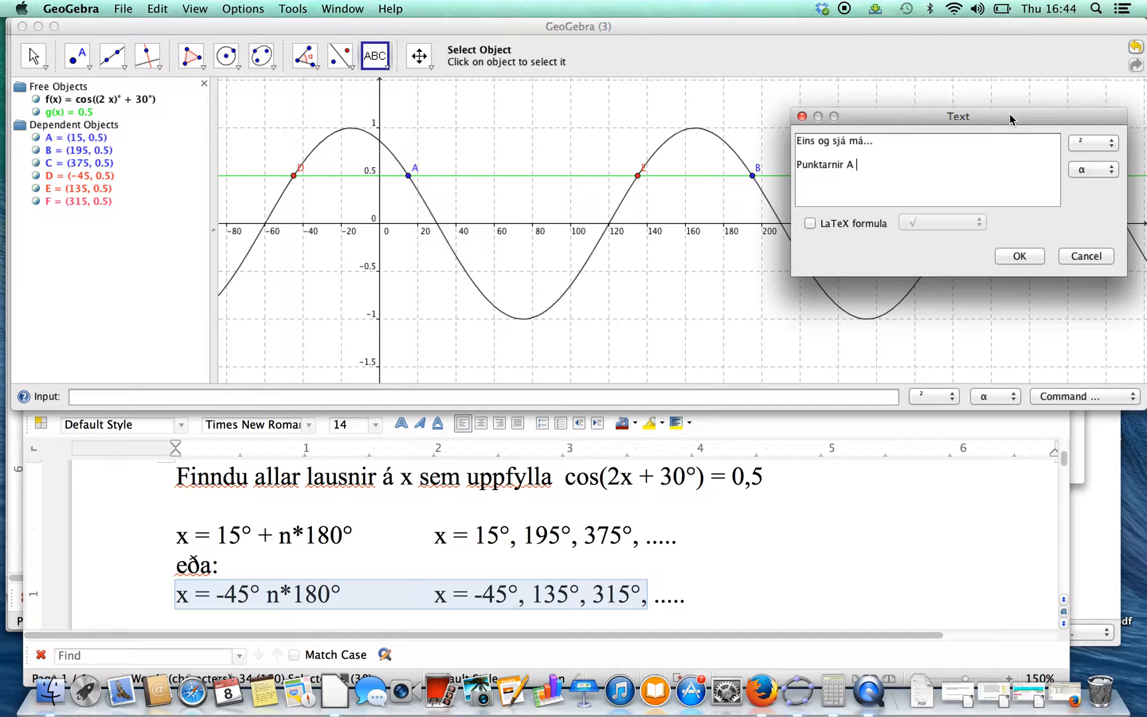
type(" B og C sýna lausnirnar...")
- Copy the "x = 15° + n*180°" line with its listed solutions from Writer and paste it below the annotation's existing text
left_click(183, 541)
left_click_drag(175, 539, 678, 533)
key("super+c")
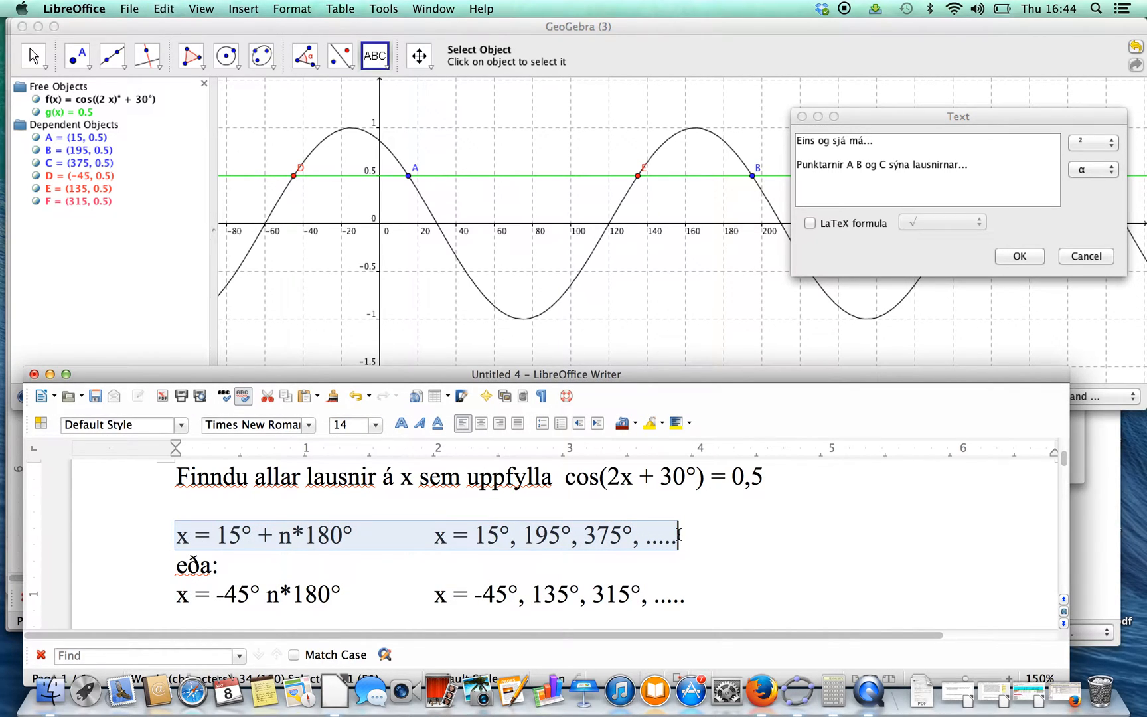
left_click(864, 188)
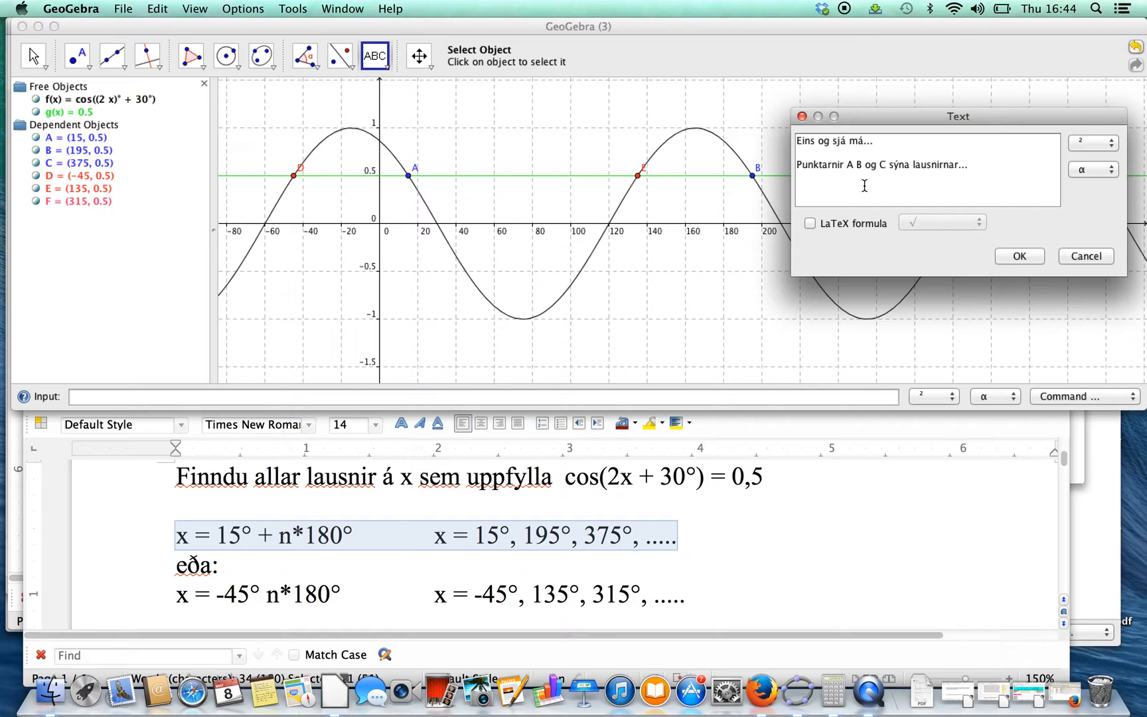
key("super+v")
left_click(939, 184)
key("BackSpace")
- Add a "Nafn:" line with the student's name and a "Skilaverkefni:" line above the annotation's text, and insert it into the graph
left_click(797, 140)
key("Return")
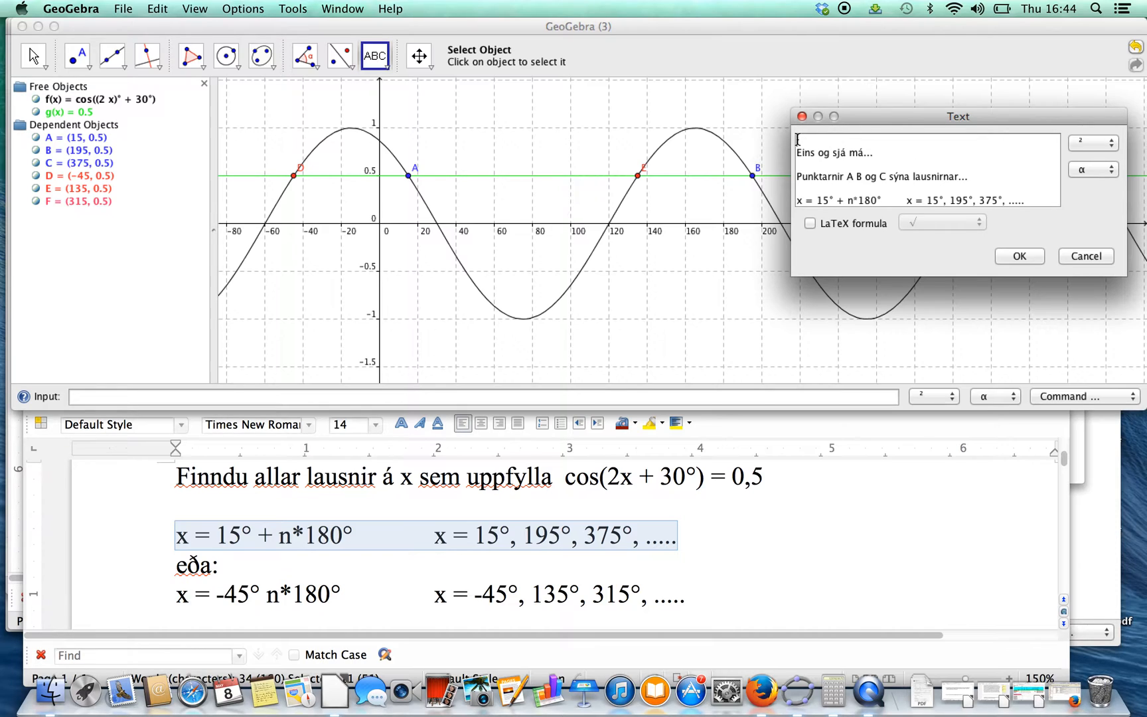
type("Nafni")
key("BackSpace")
type(": Óliver")
key("Return")
type("Skila")
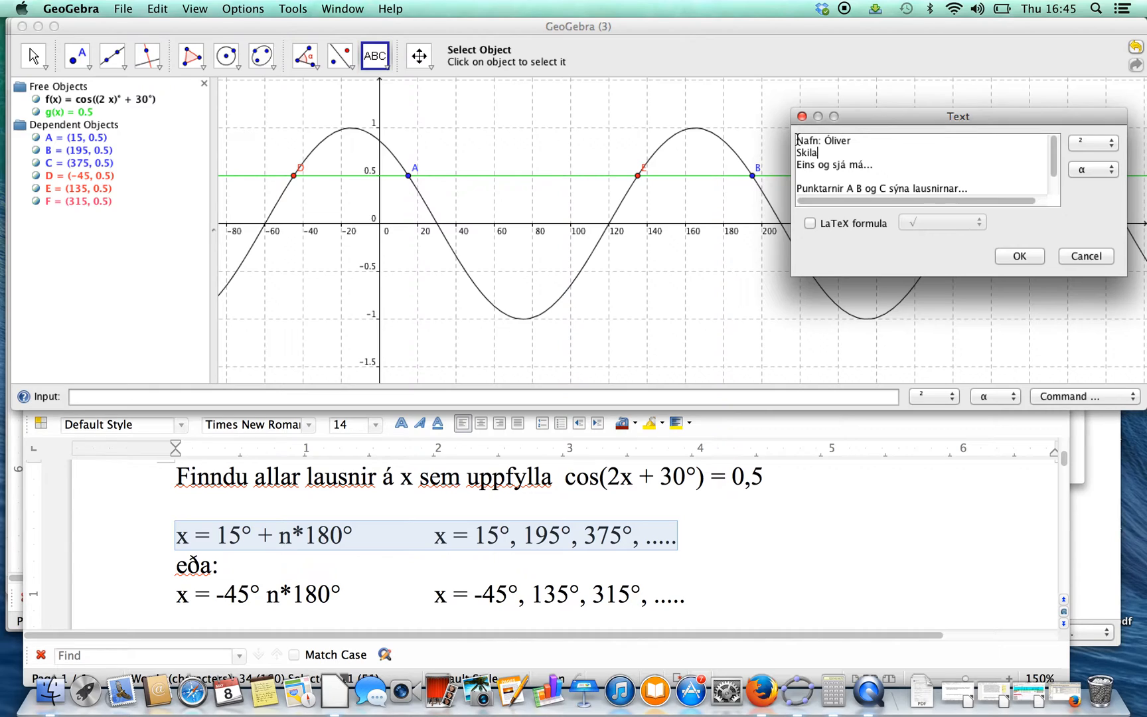
type("verkefni:")
left_click(1022, 258)
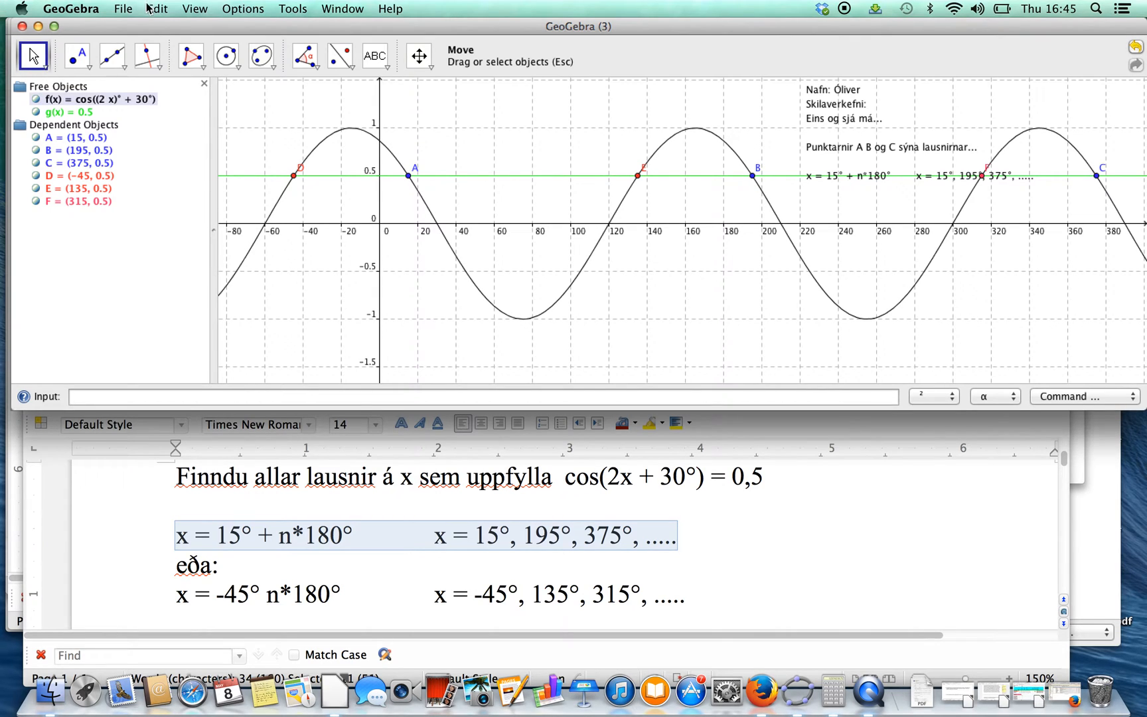
- Save the construction as a GeoGebra file named skilaverkefni in the Geogebra folder
left_click(123, 10)
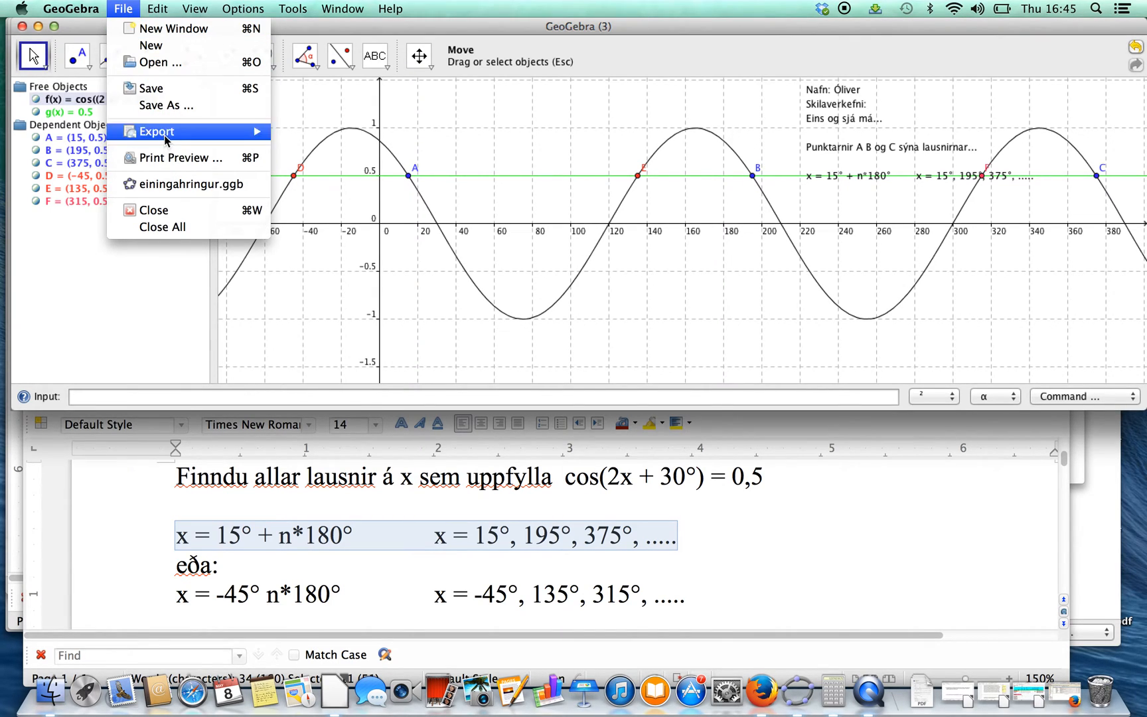
left_click(174, 110)
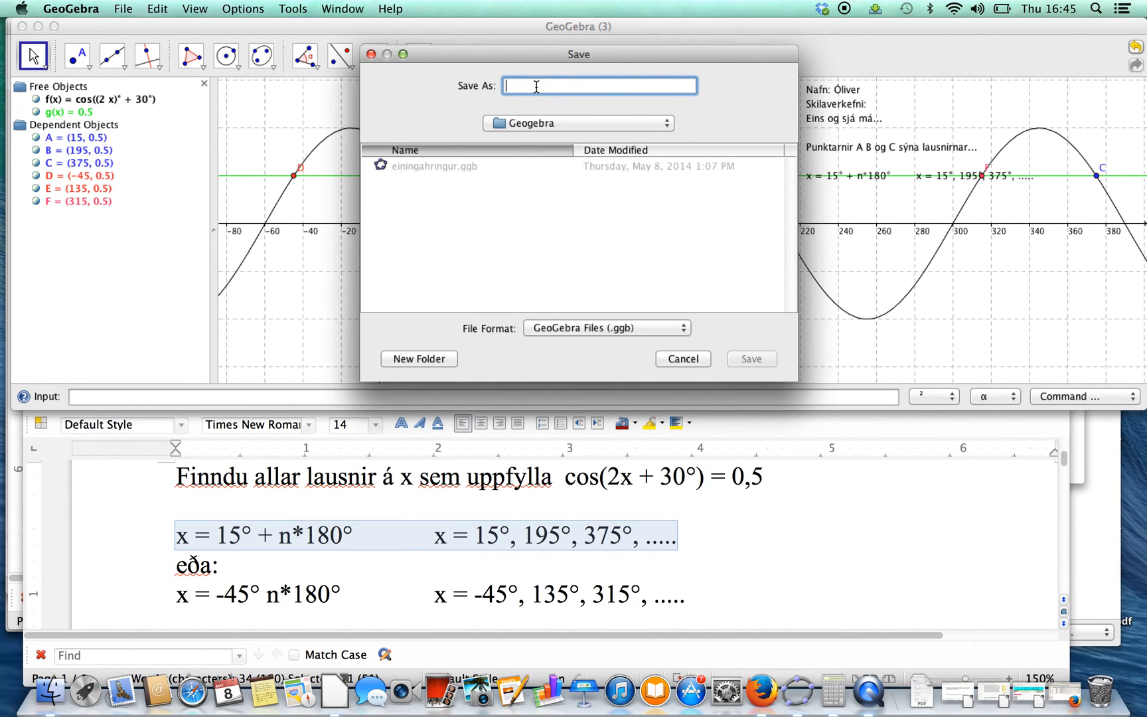
type("skilaver")
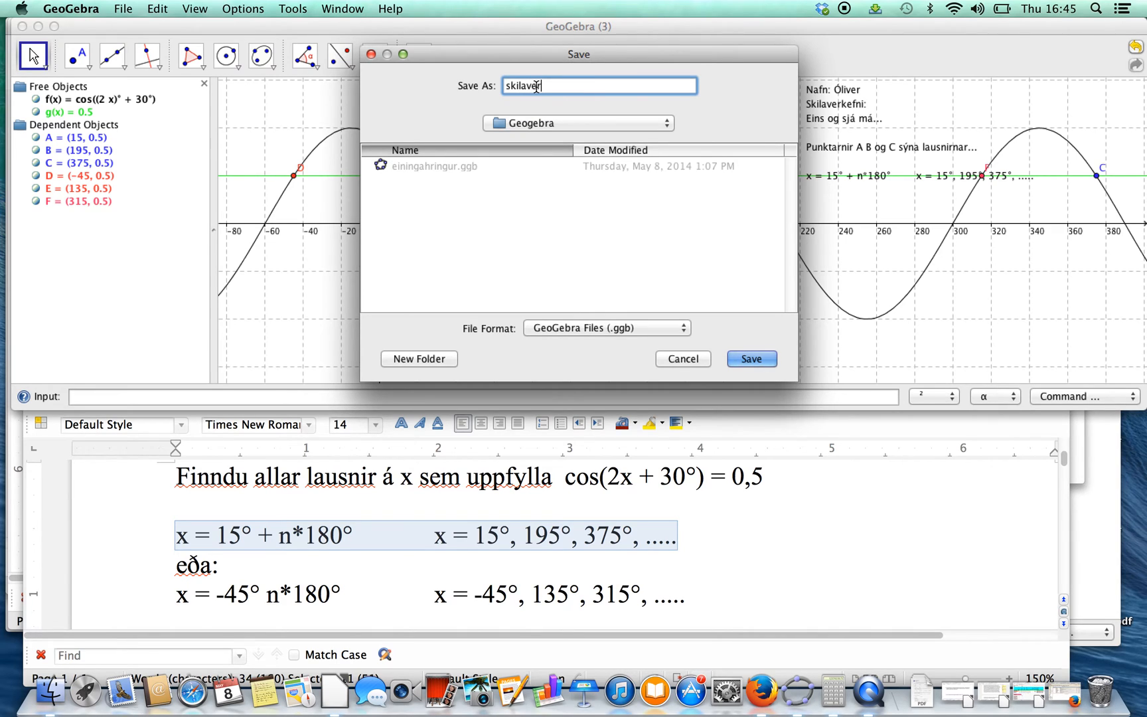
type("kefni")
left_click(754, 358)
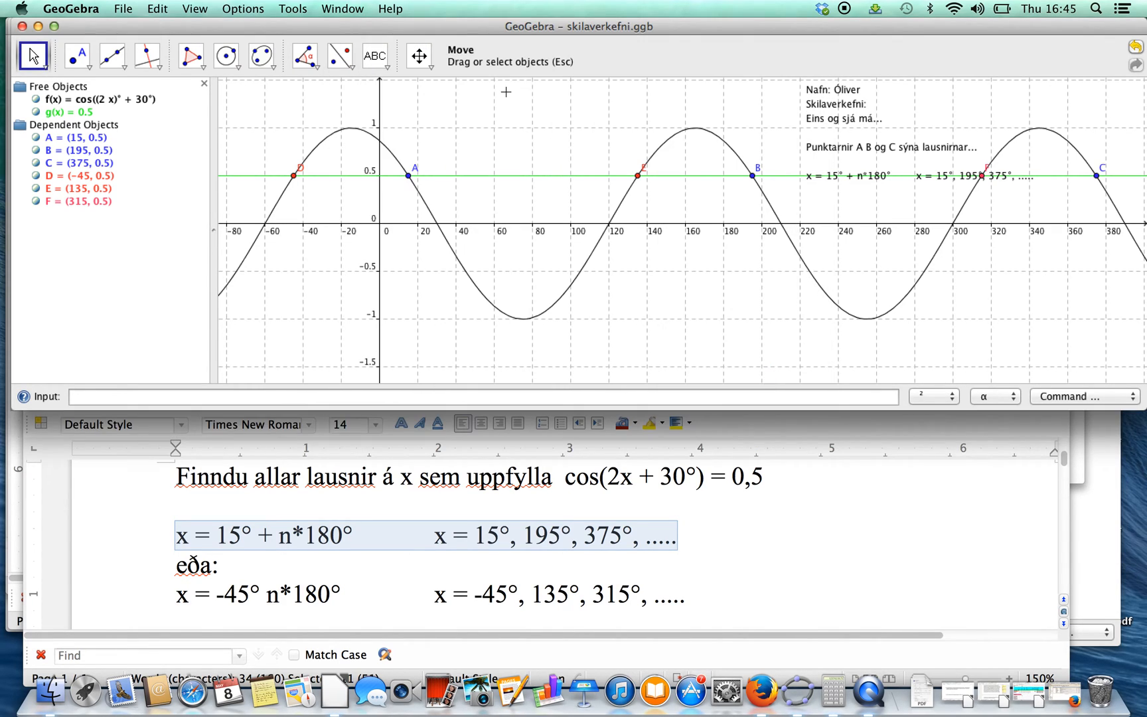